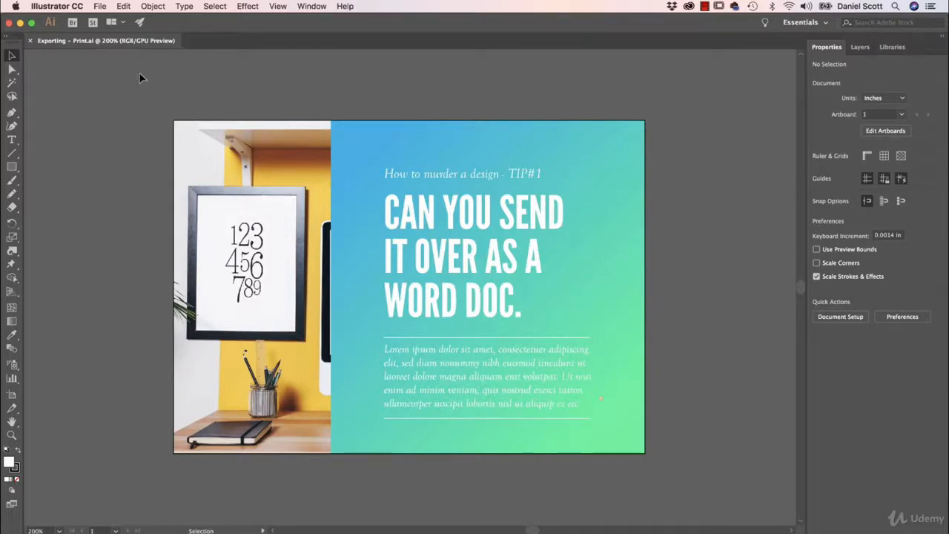
- Check which colour mode the document uses, leaving the setting as it is
left_click(99, 6)
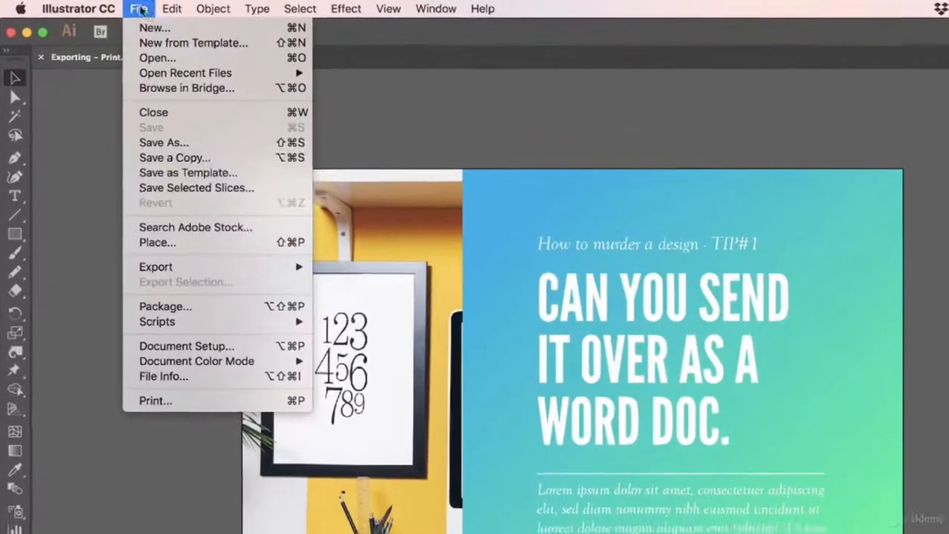
mouse_move(204, 363)
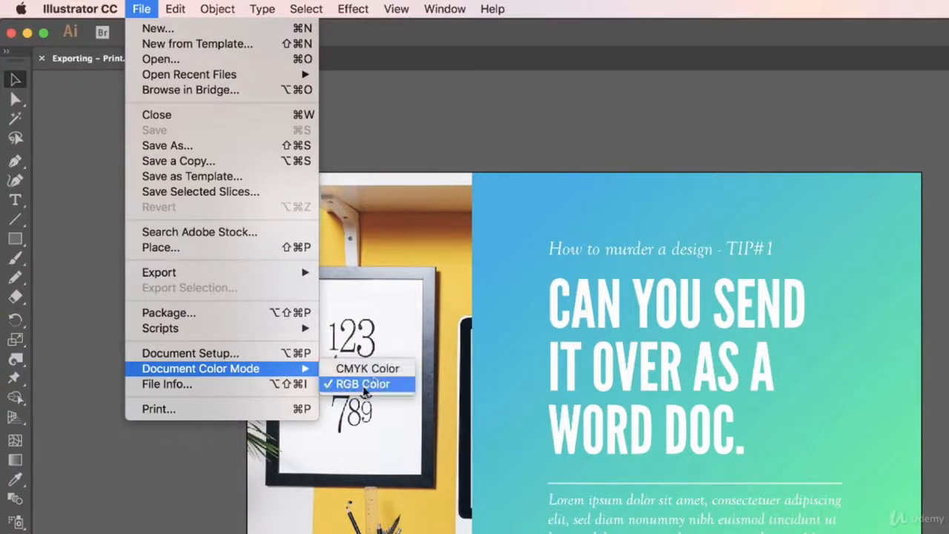
left_click(365, 390)
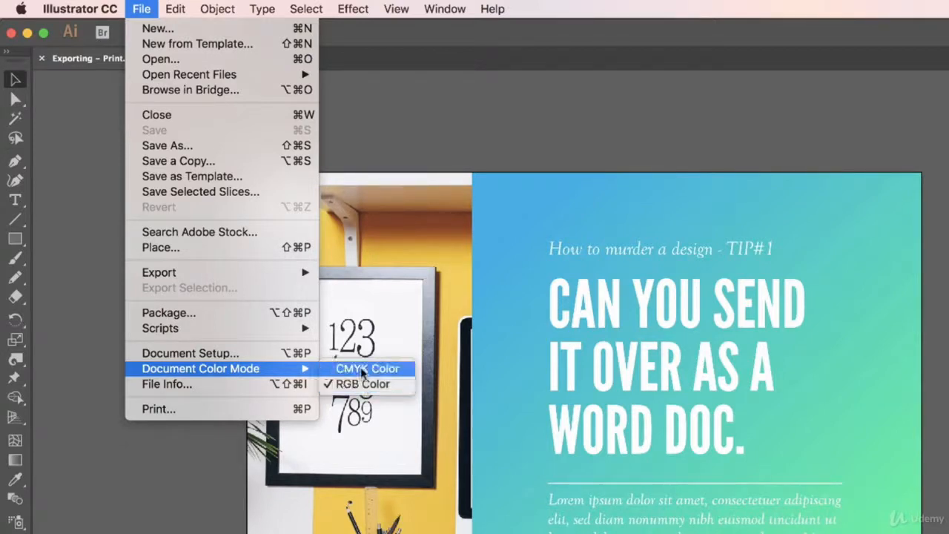
left_click(474, 130)
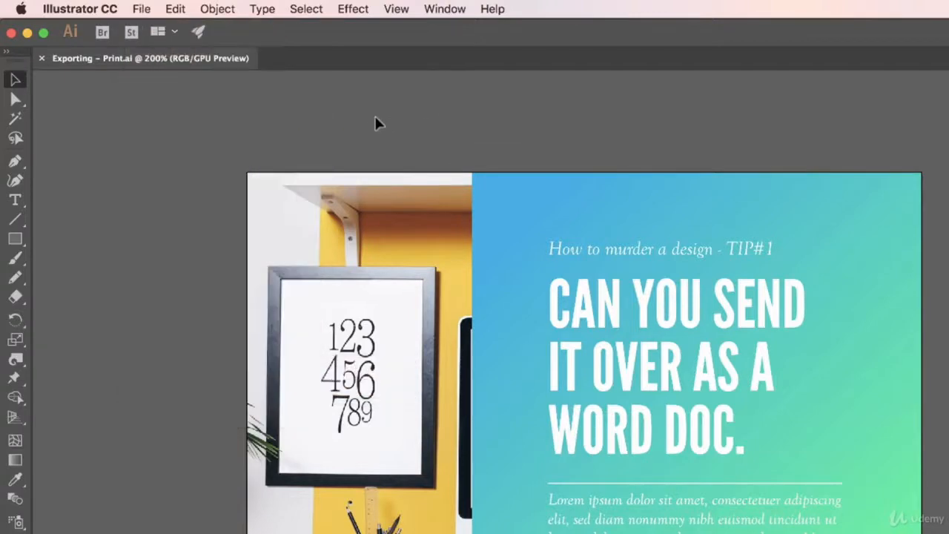
- Set the document raster effects resolution to High (300 ppi)
left_click(352, 9)
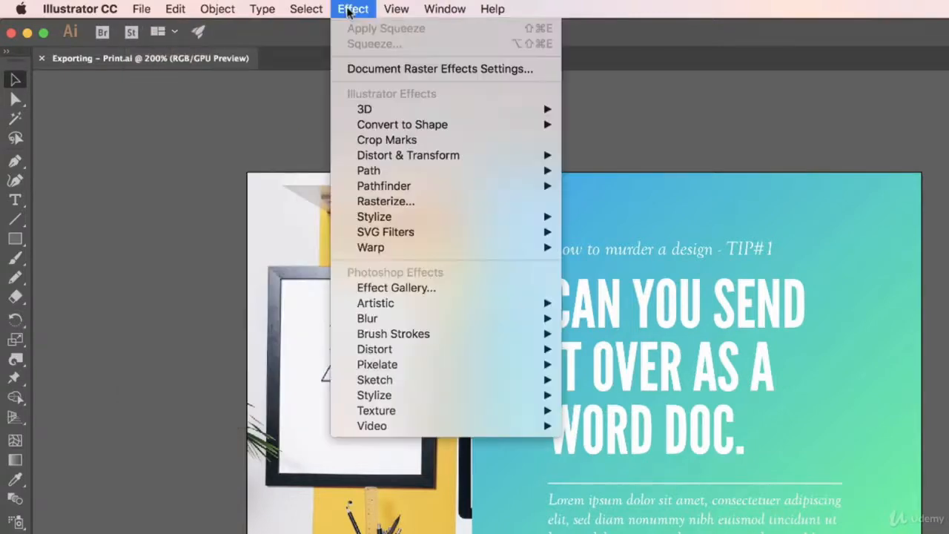
left_click(469, 69)
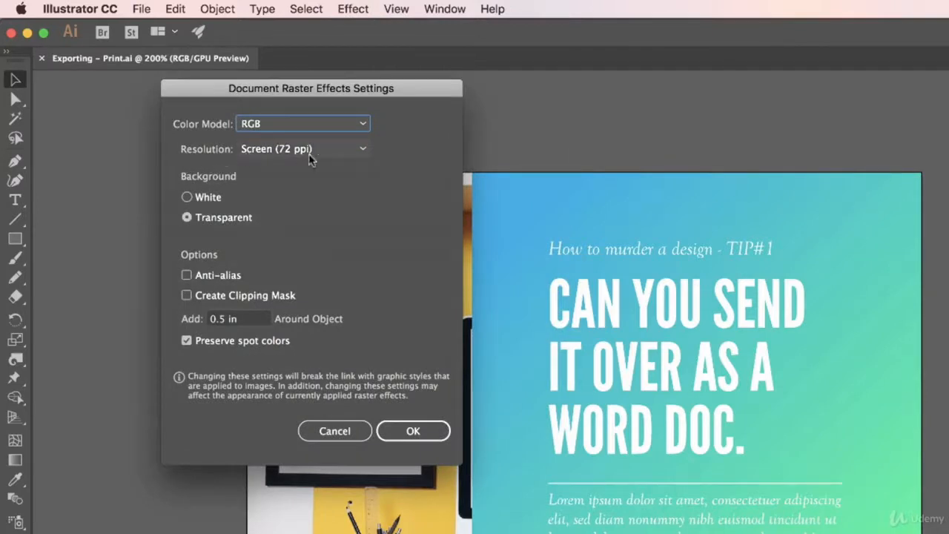
left_click(287, 151)
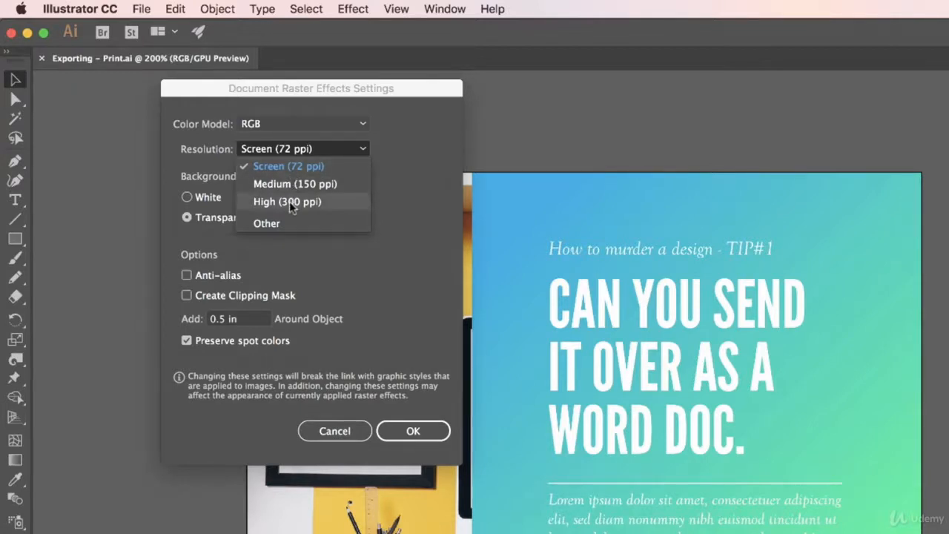
left_click(290, 202)
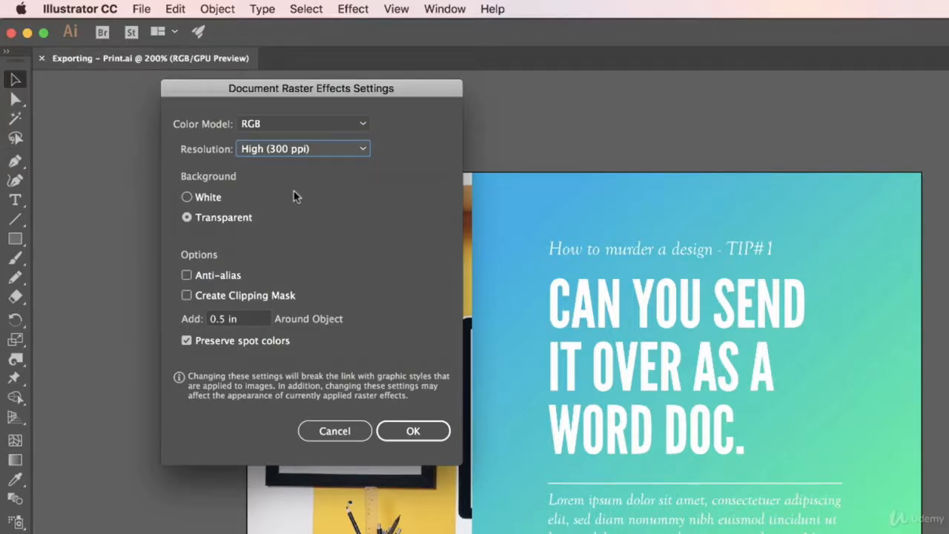
left_click(413, 431)
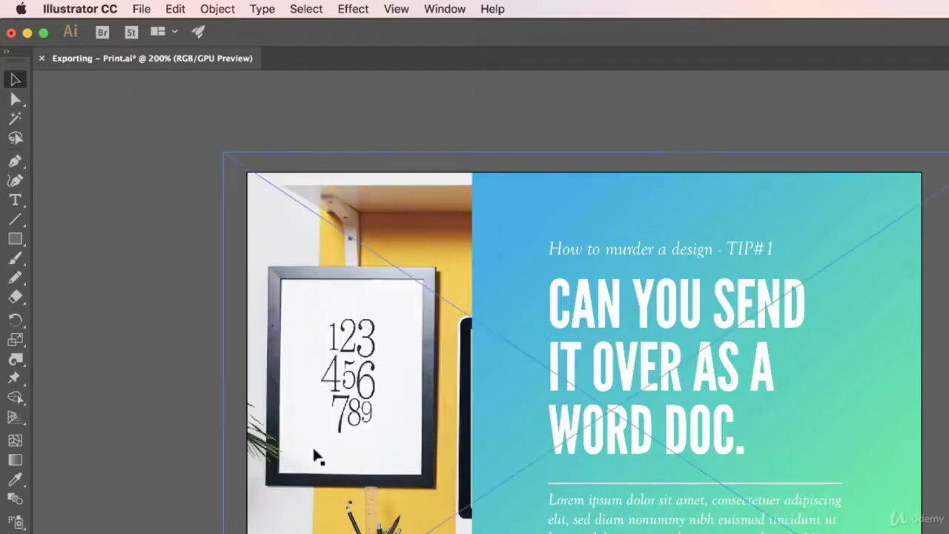
- Save the document as an Adobe PDF named Exporting - Print.pdf in the Illustrator Class Files folder on the Desktop
left_click(141, 9)
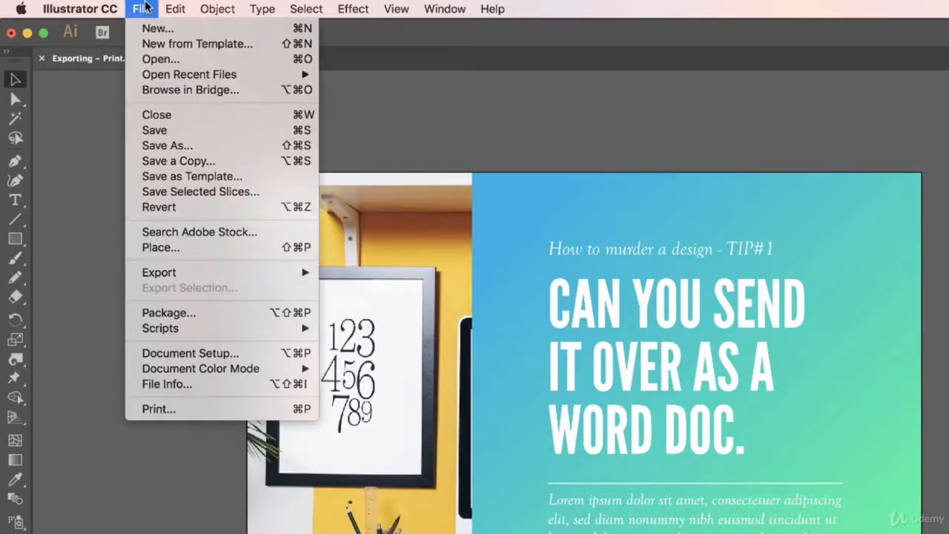
left_click(180, 147)
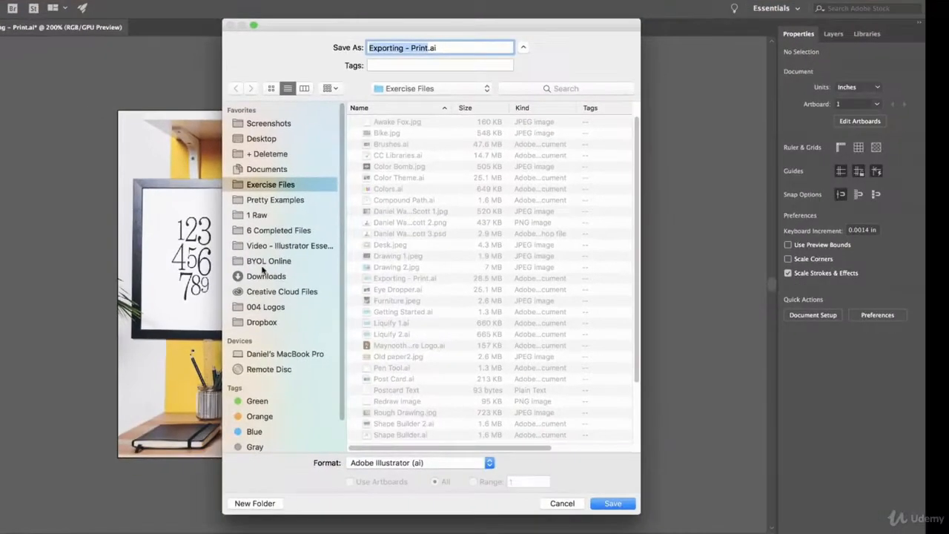
left_click(269, 139)
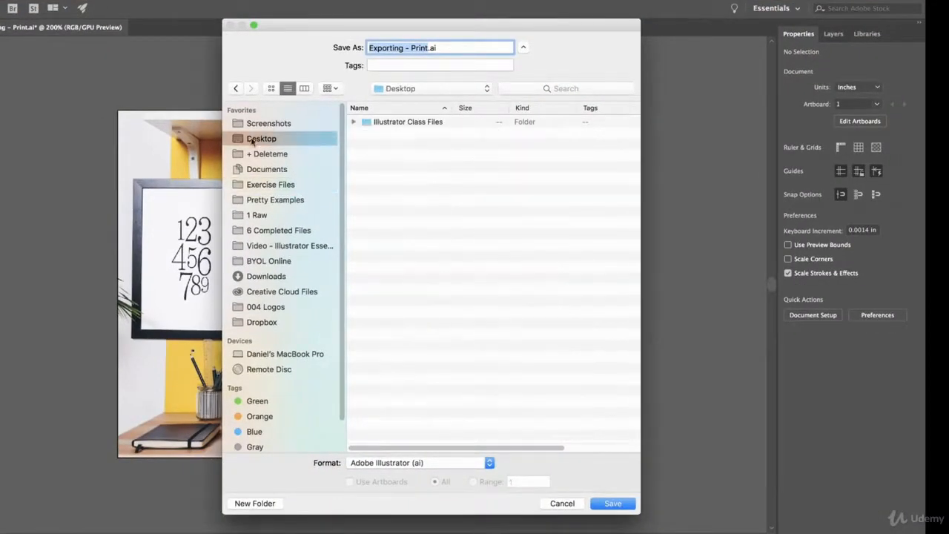
double_click(422, 123)
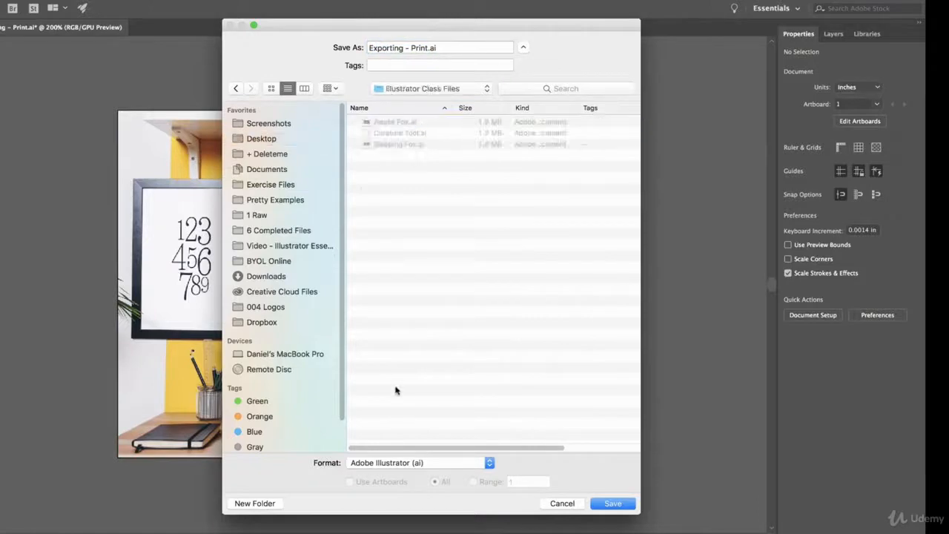
left_click_drag(642, 513, 645, 377)
left_click(460, 327)
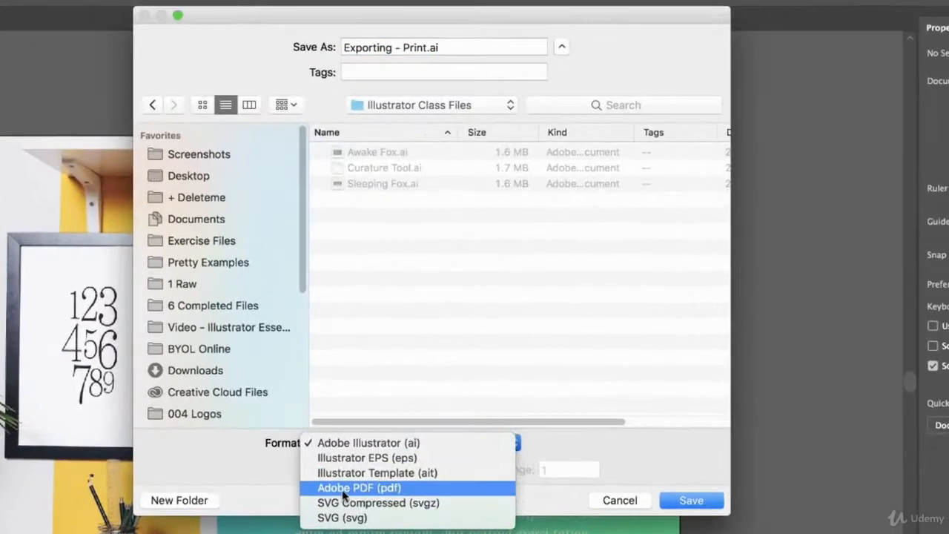
left_click(376, 489)
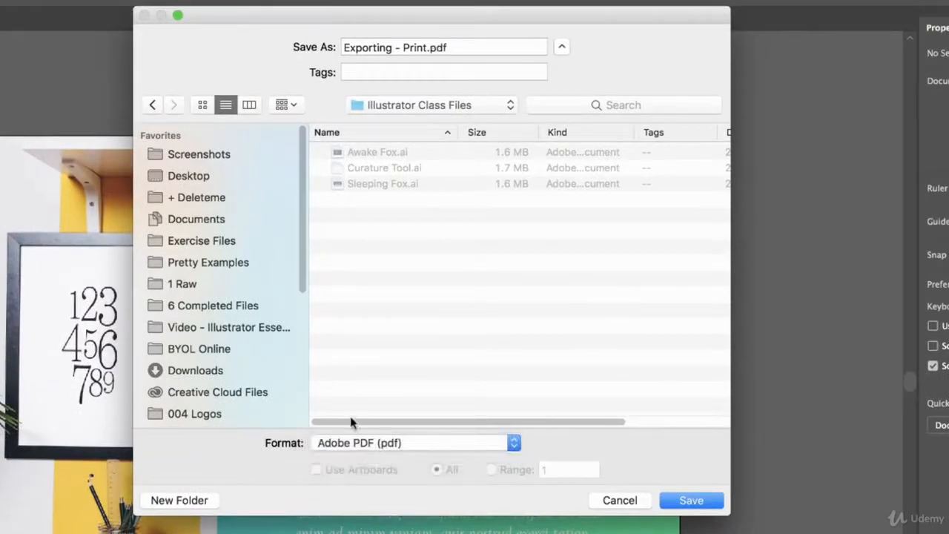
left_click(705, 504)
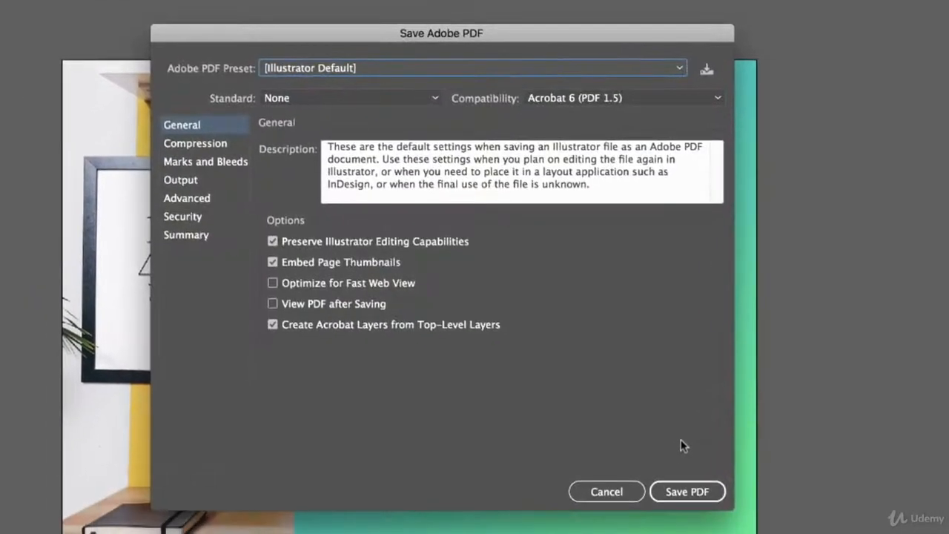
- Export the PDF with the High Quality Print preset and Preserve Illustrator Editing Capabilities turned off
left_click(305, 67)
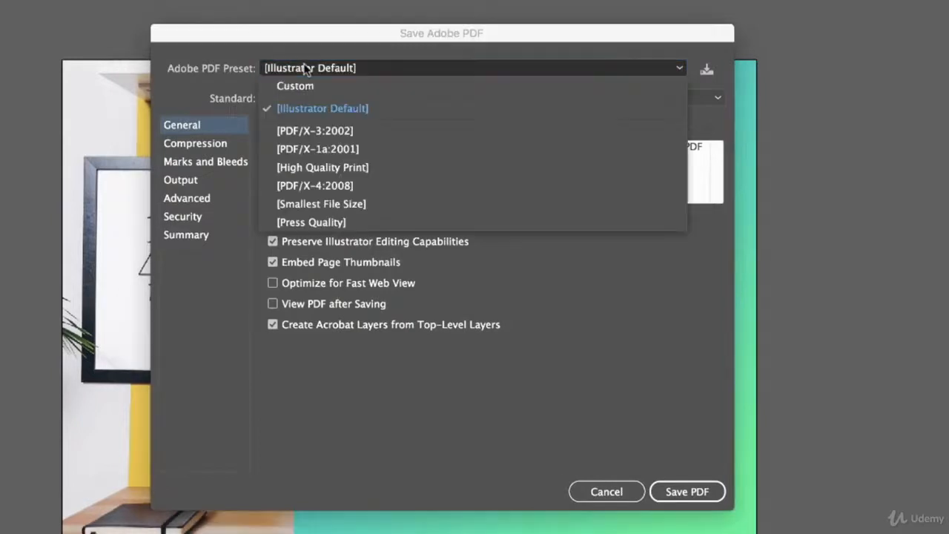
left_click(352, 167)
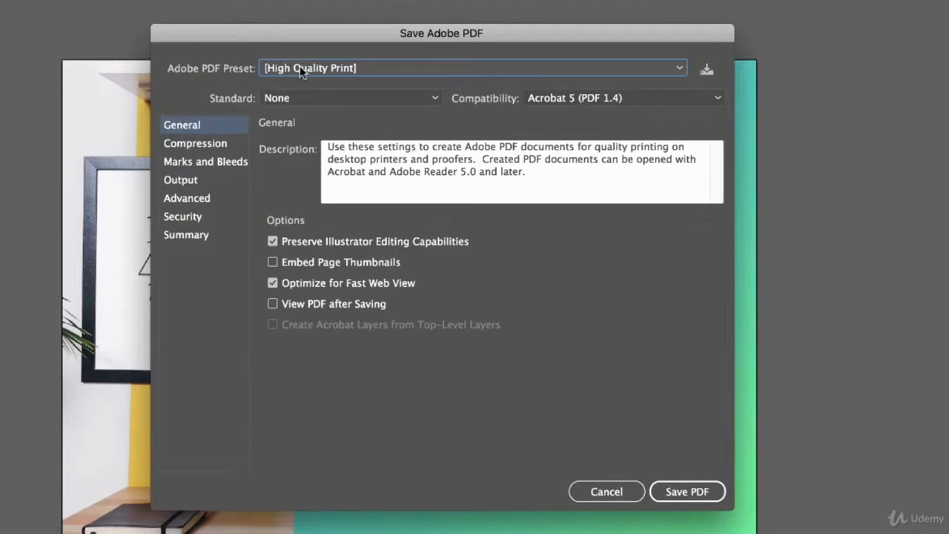
left_click(273, 241)
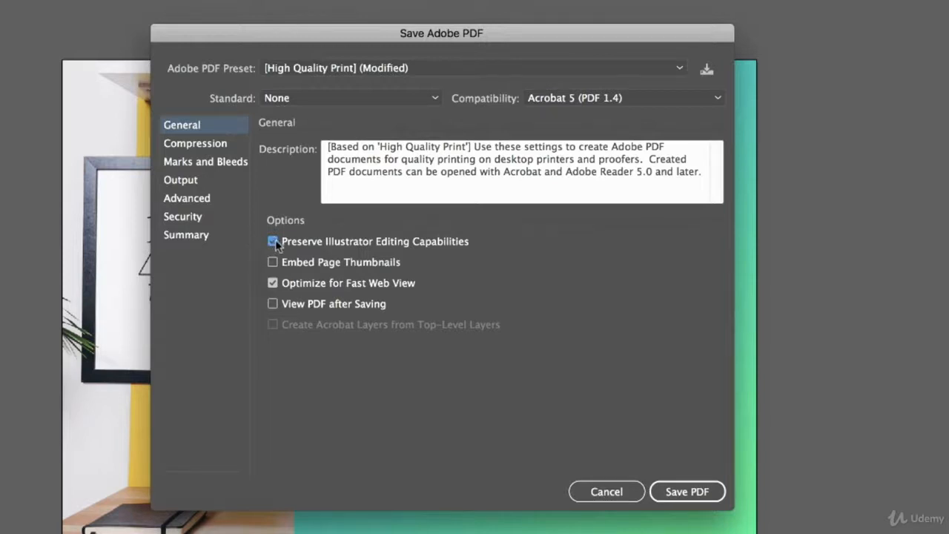
left_click(274, 241)
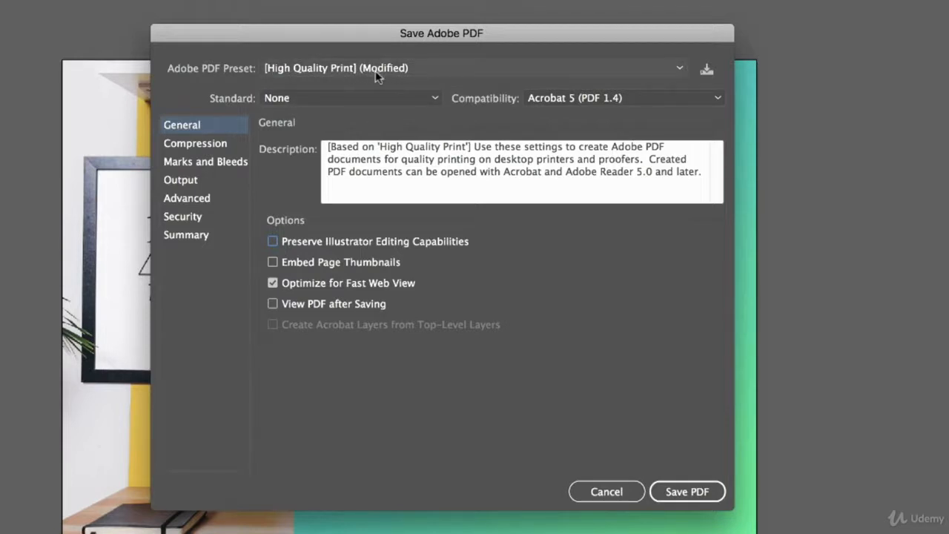
left_click(708, 492)
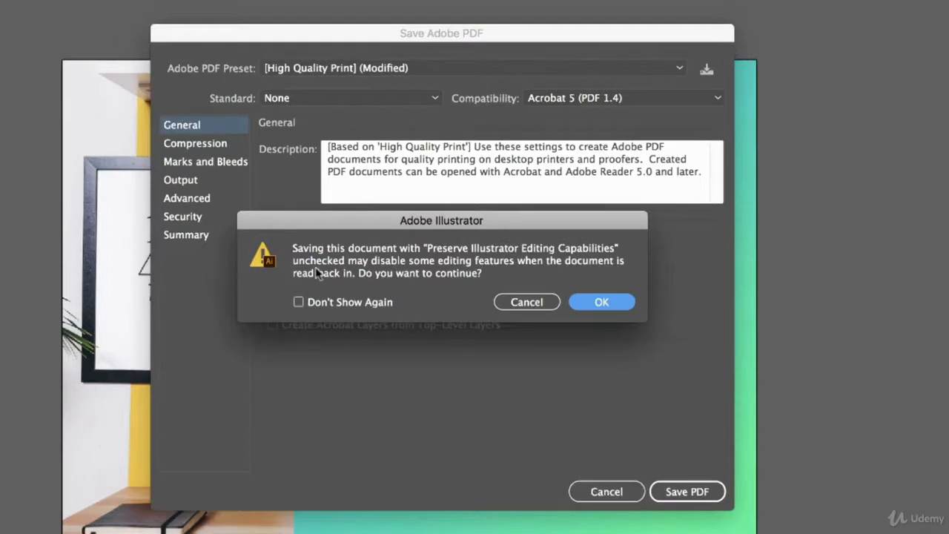
left_click(601, 301)
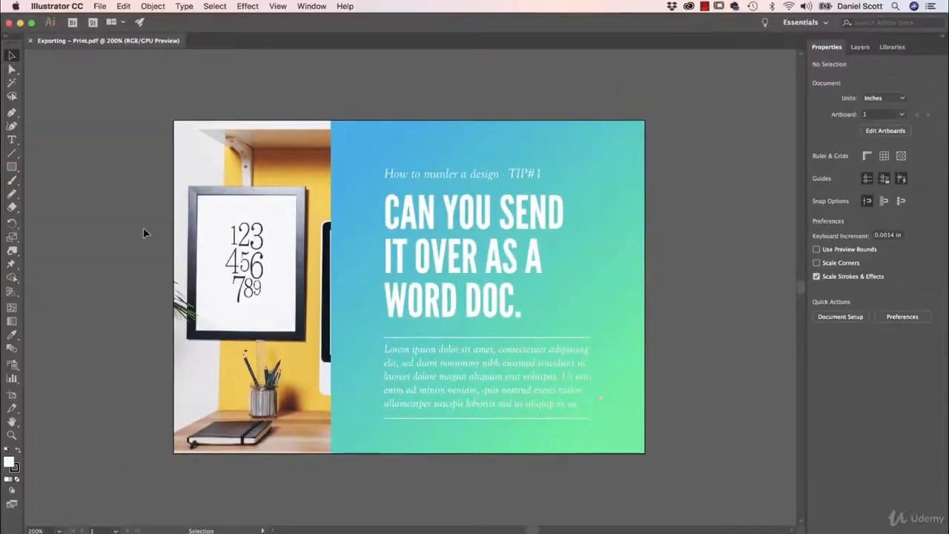
- Switch to Finder to check the file size of Exporting - Print.pdf, then return to Illustrator
key("super+Tab")
key("super+Tab")
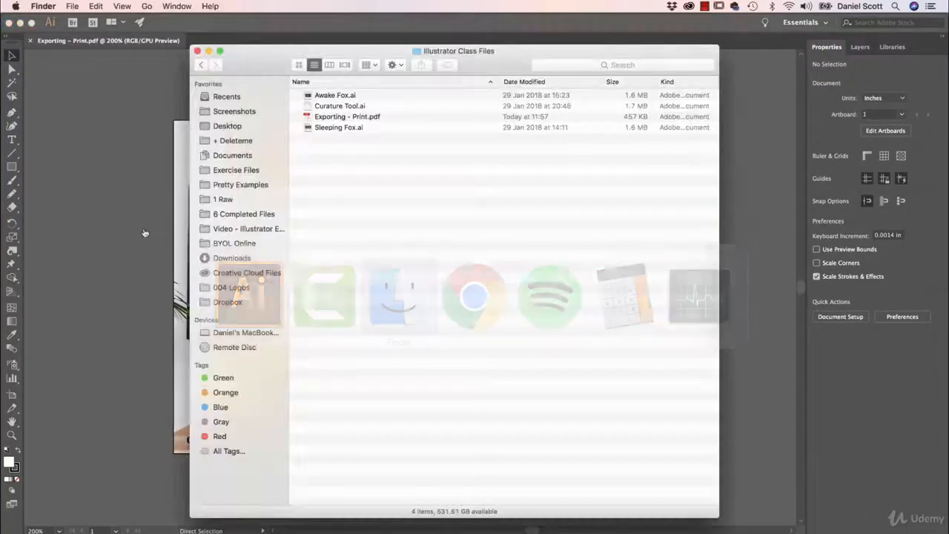
left_click(359, 117)
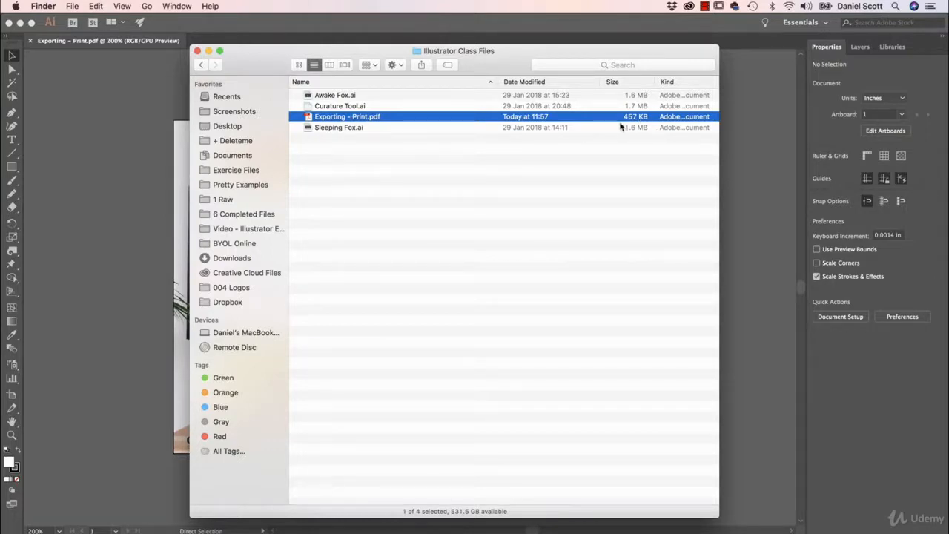
left_click(138, 197)
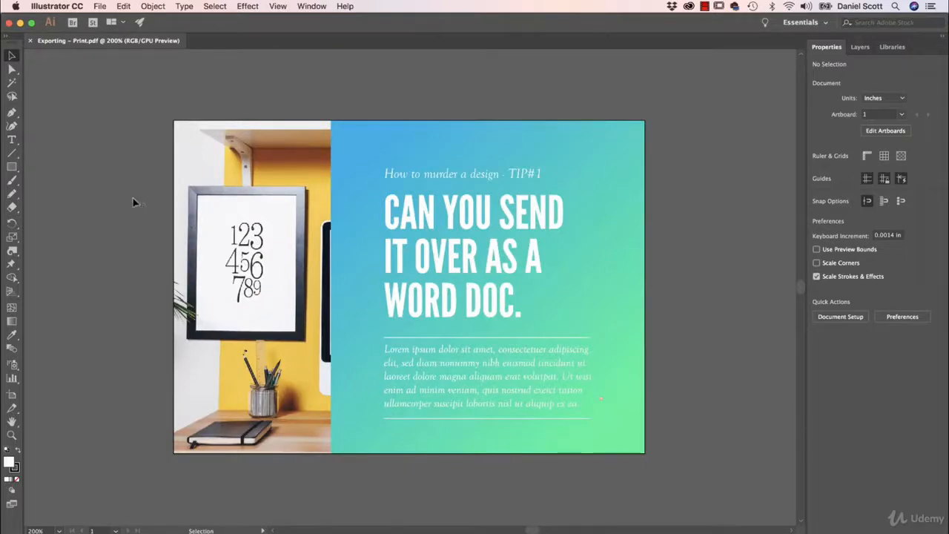
- Save another PDF copy in the same folder, adding "- Low Res" to the end of the file name
left_click(101, 6)
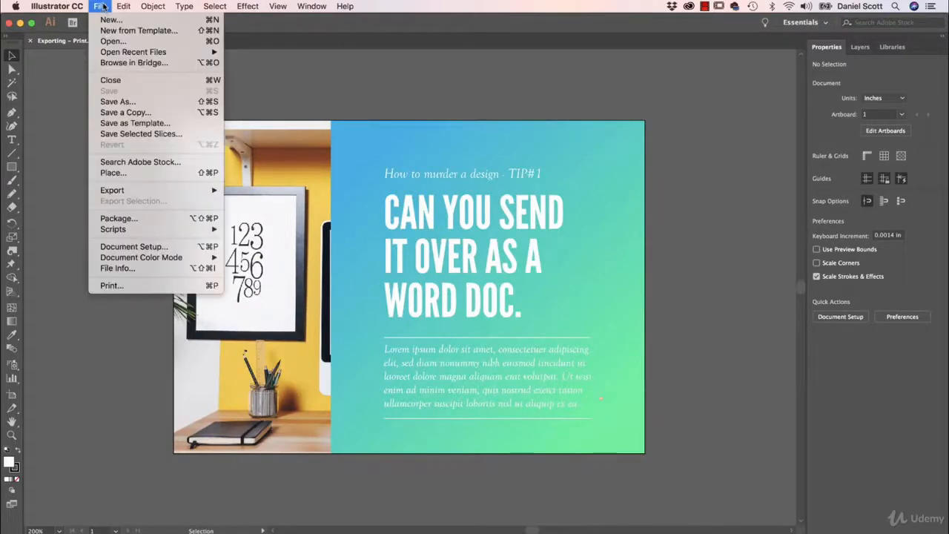
left_click(117, 101)
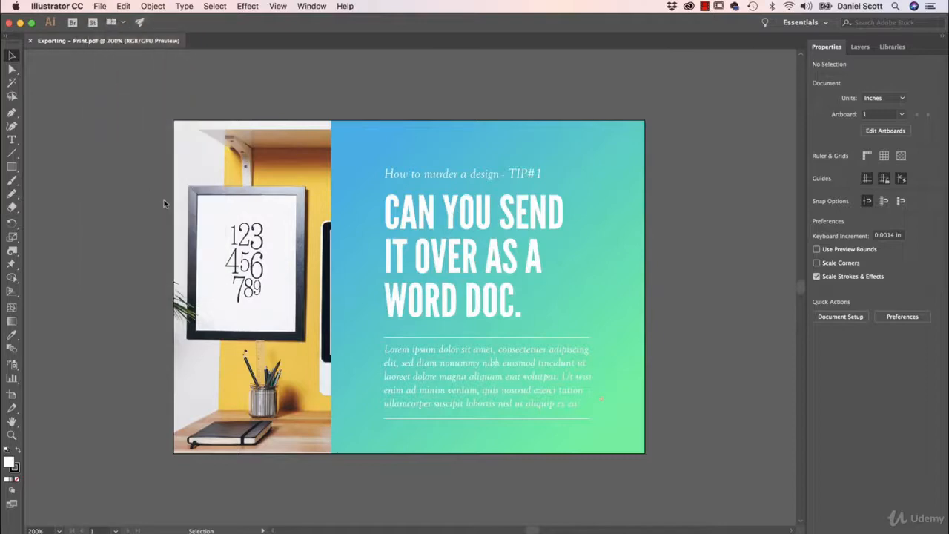
key("Right")
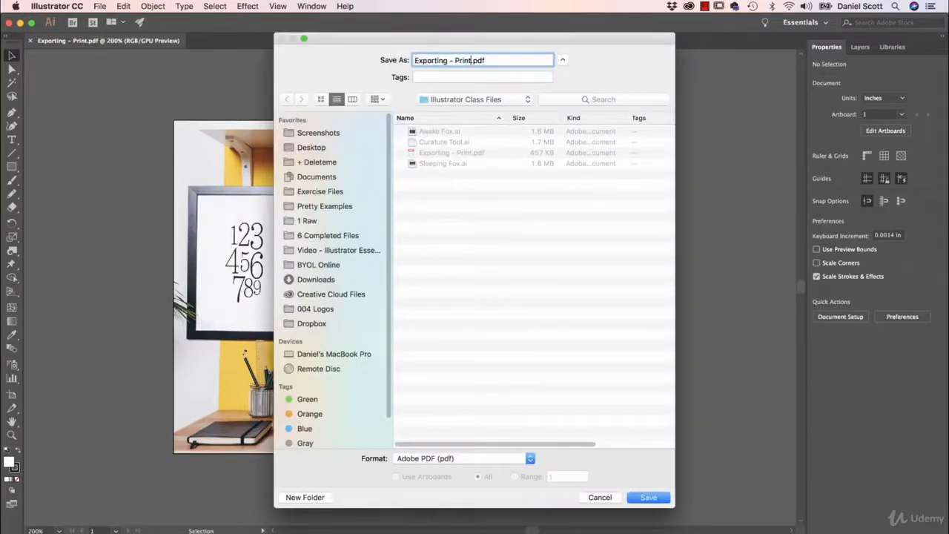
type("- Low Res")
left_click(649, 498)
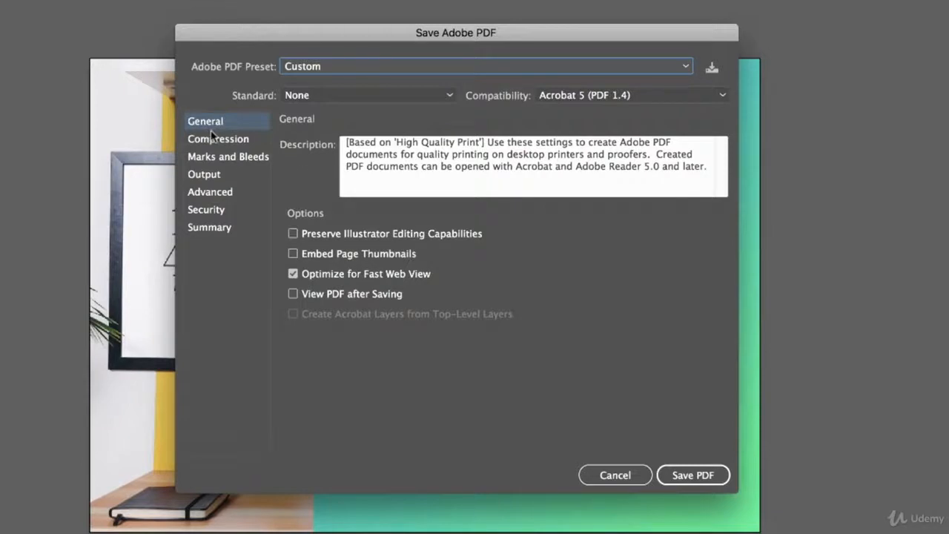
- Export the low-res PDF with the Smallest File Size preset, leaving Preserve Illustrator Editing Capabilities off
left_click(323, 68)
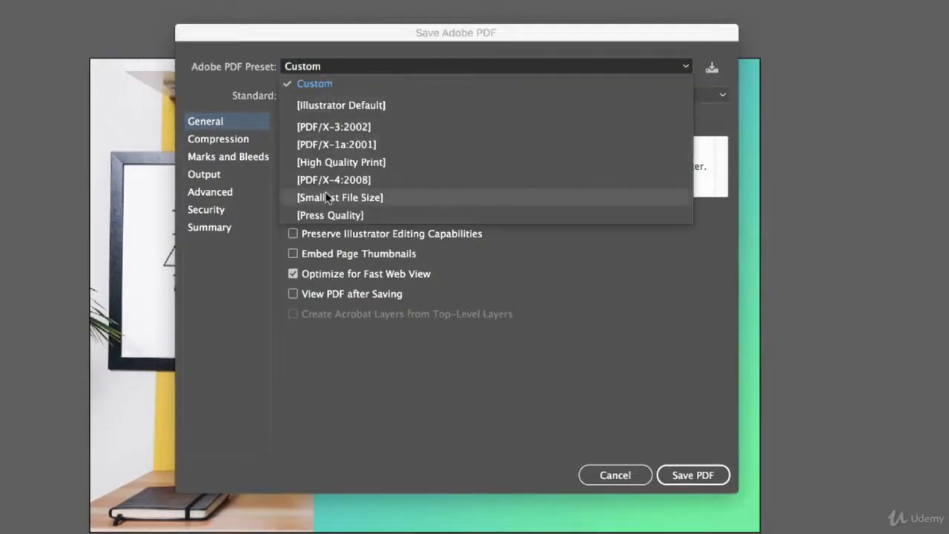
left_click(318, 161)
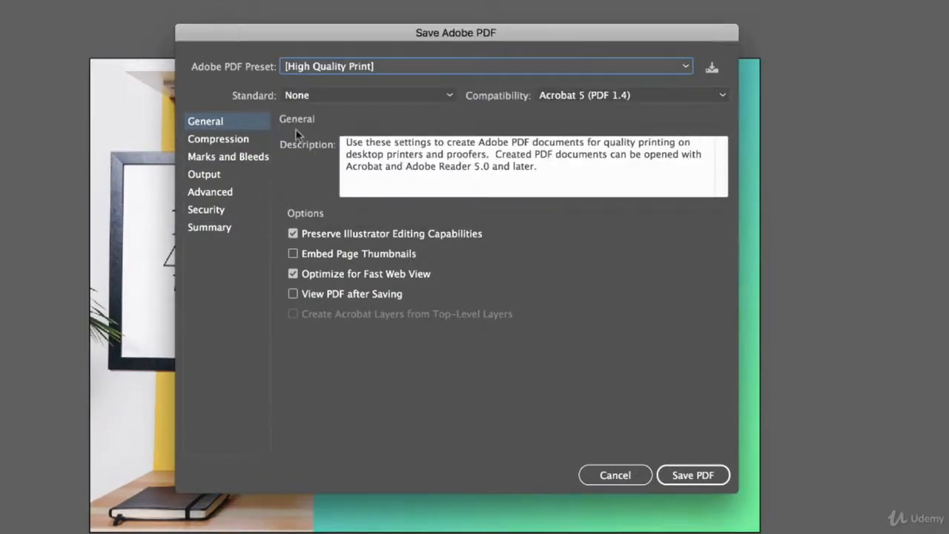
left_click(420, 66)
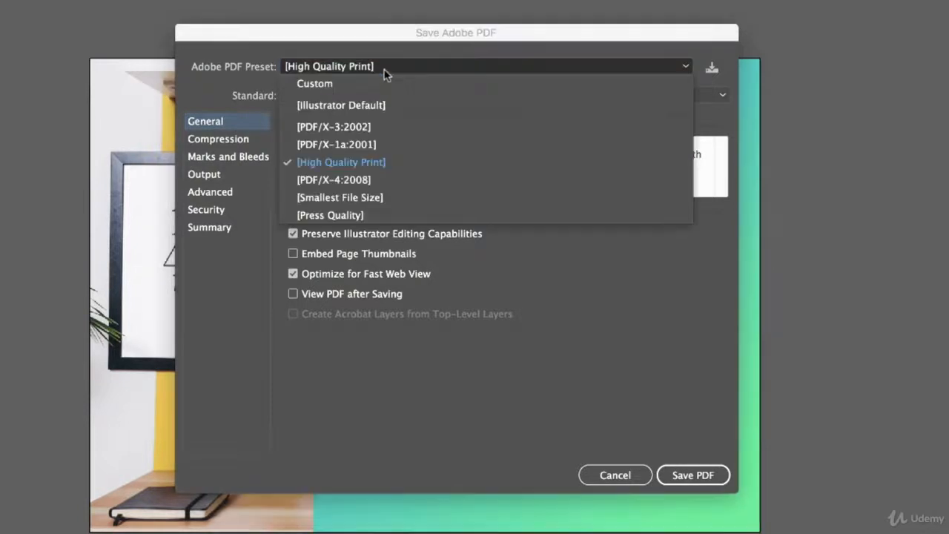
left_click(335, 202)
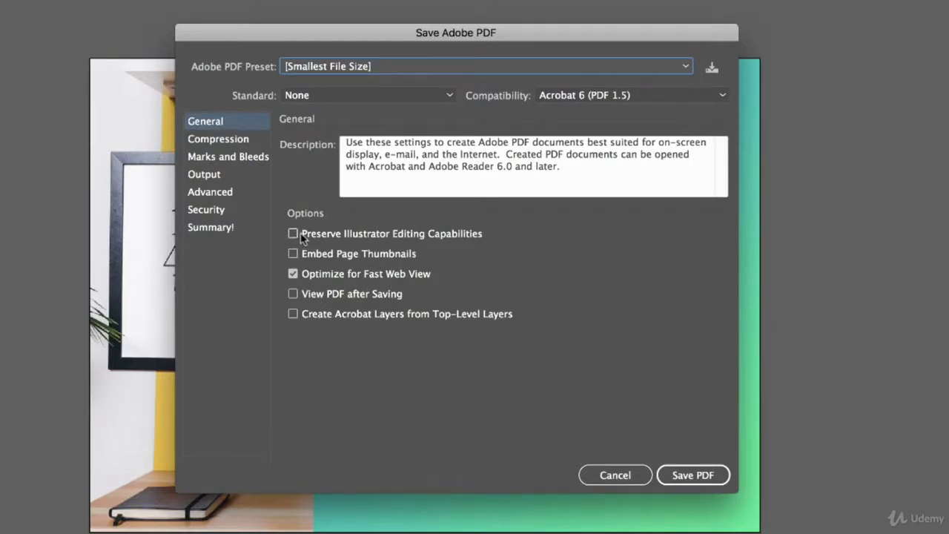
left_click(692, 475)
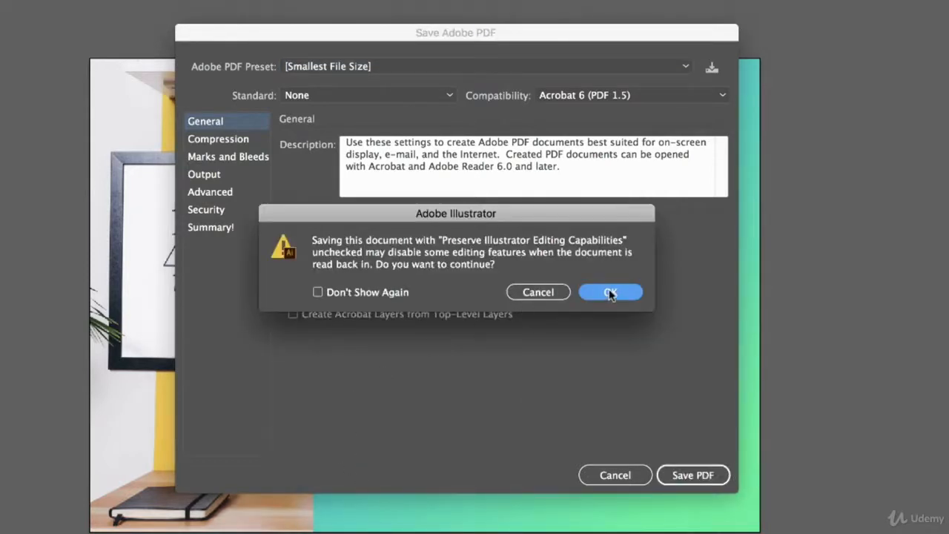
left_click(610, 294)
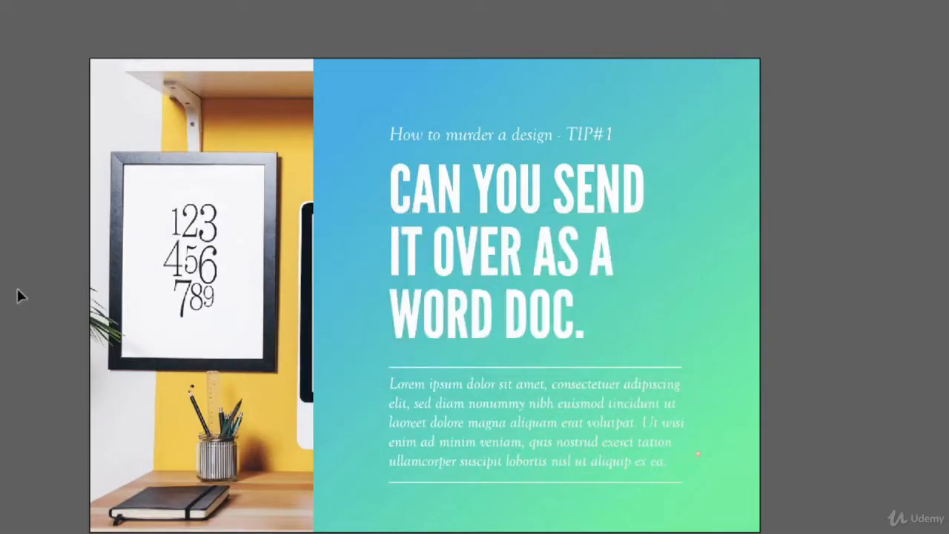
- Switch to Finder and compare the file sizes of Exporting - Print - Low Res.pdf and Exporting - Print.pdf
key("super+Tab")
left_click(293, 310)
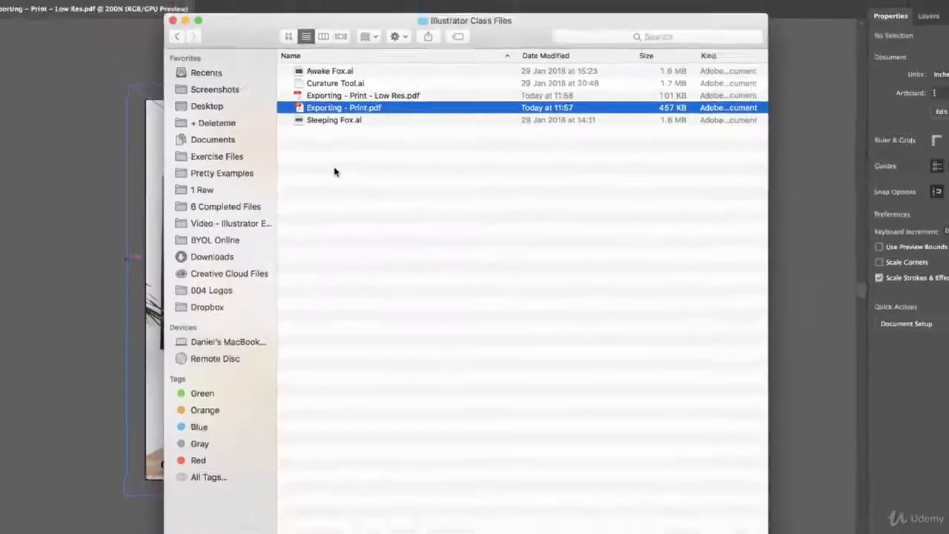
left_click(384, 117)
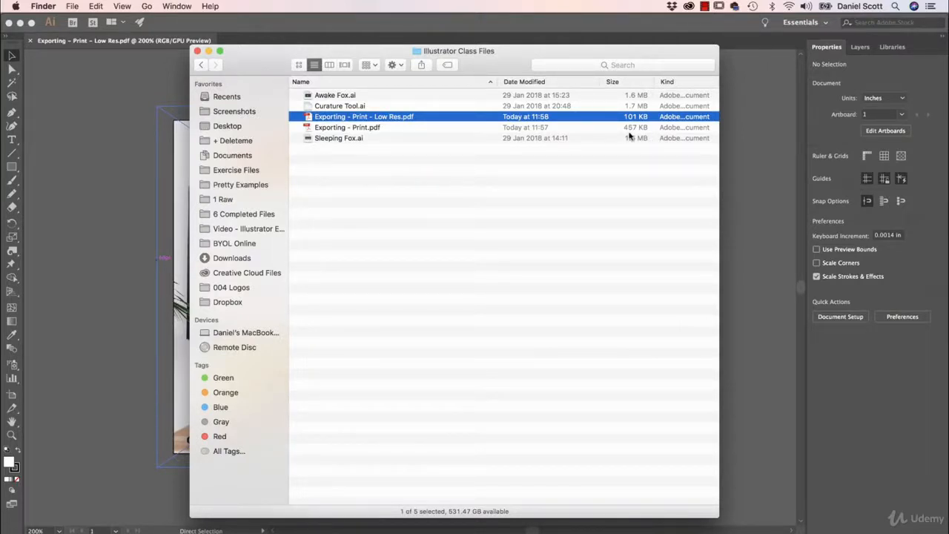
left_click(351, 129)
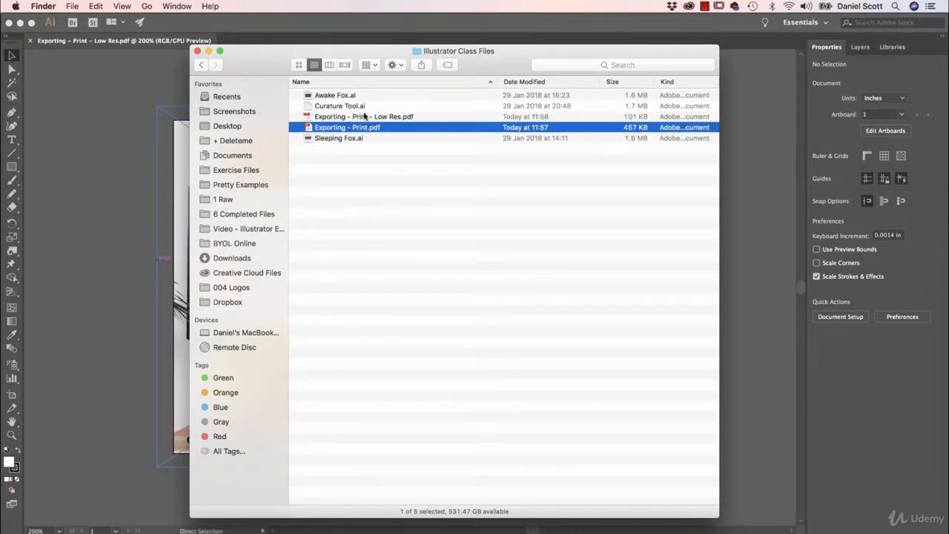
left_click(362, 117)
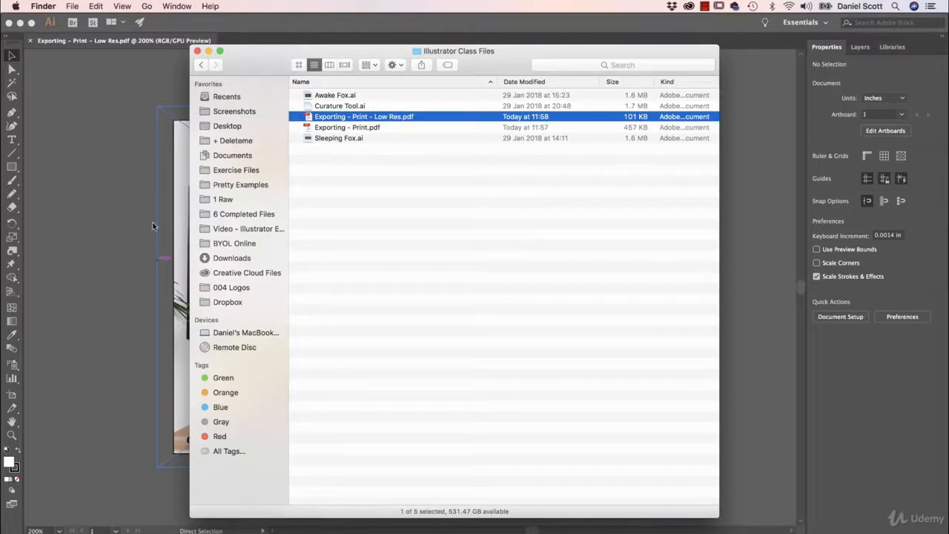
- Return to Illustrator, close the low-res PDF and open the recent file Exporting - Print.ai
left_click(113, 245)
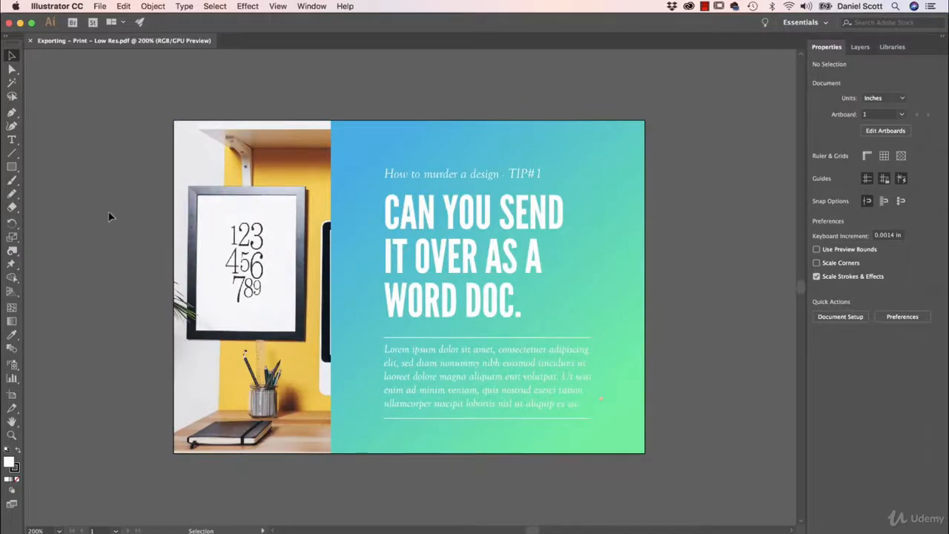
left_click(31, 41)
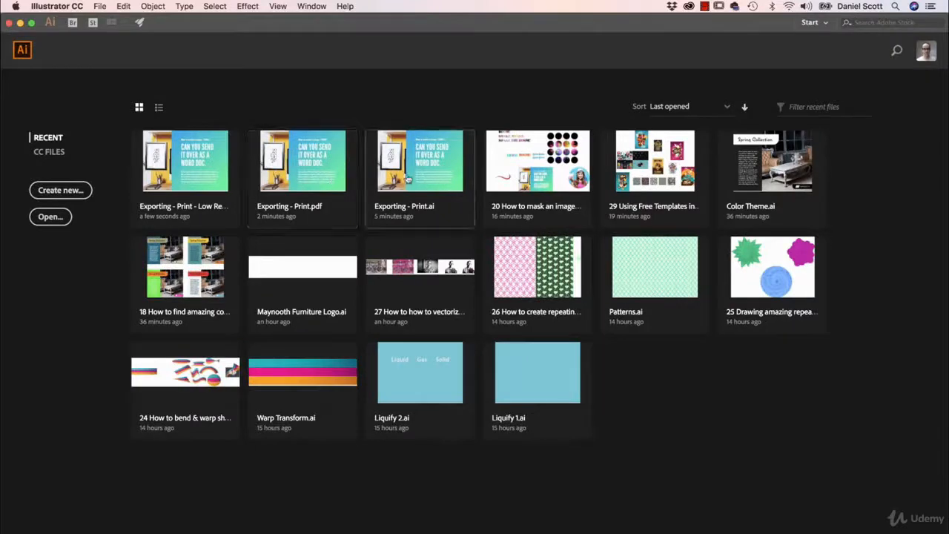
left_click(407, 179)
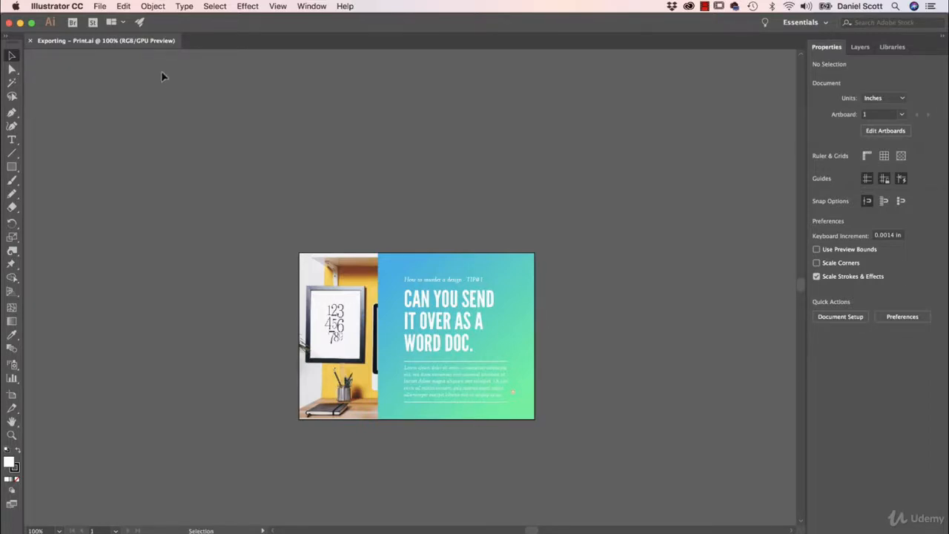
- Start packaging the document and set the package location to the Illustrator Class Files folder on the Desktop
left_click(99, 6)
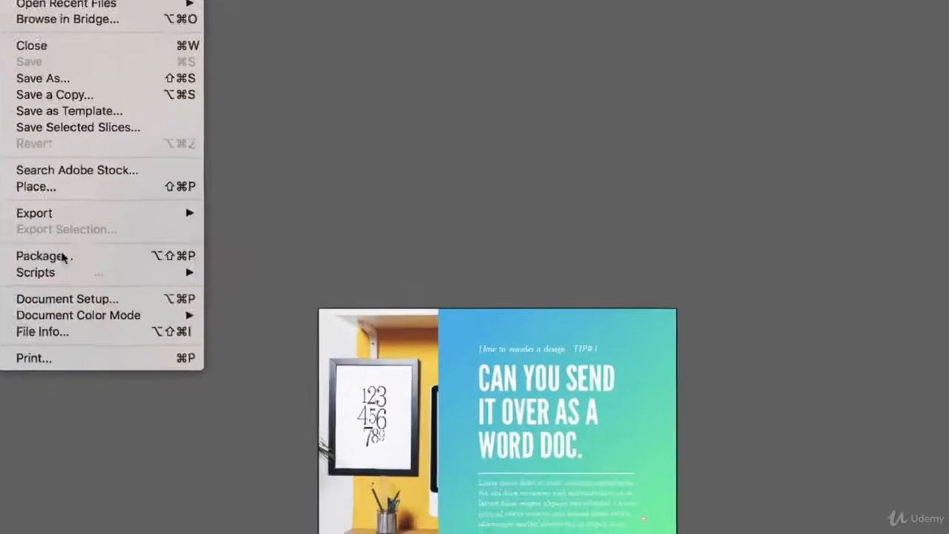
left_click(194, 294)
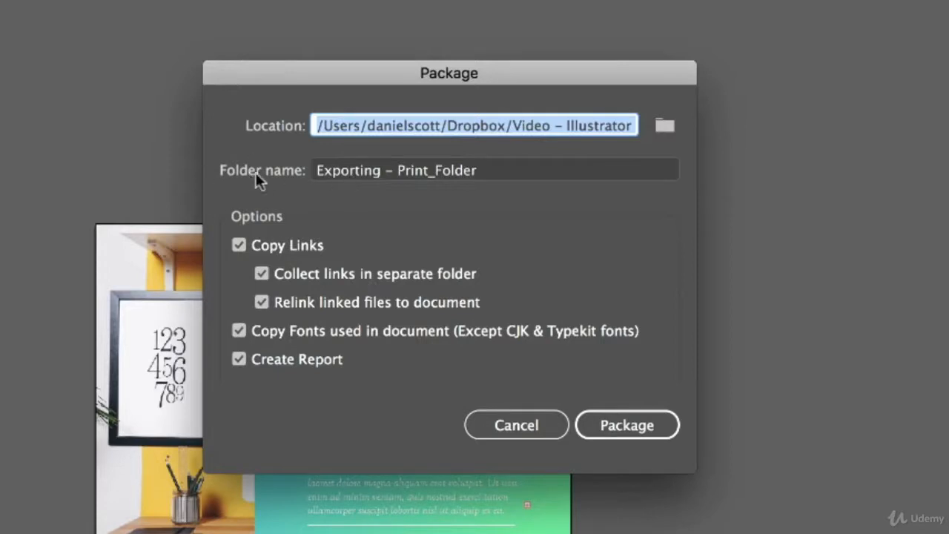
left_click_drag(523, 125, 695, 121)
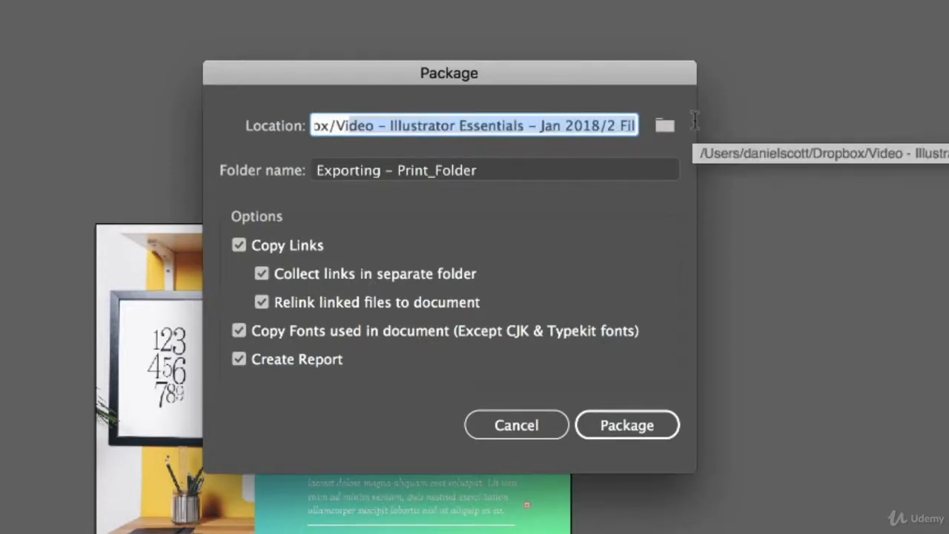
left_click(665, 126)
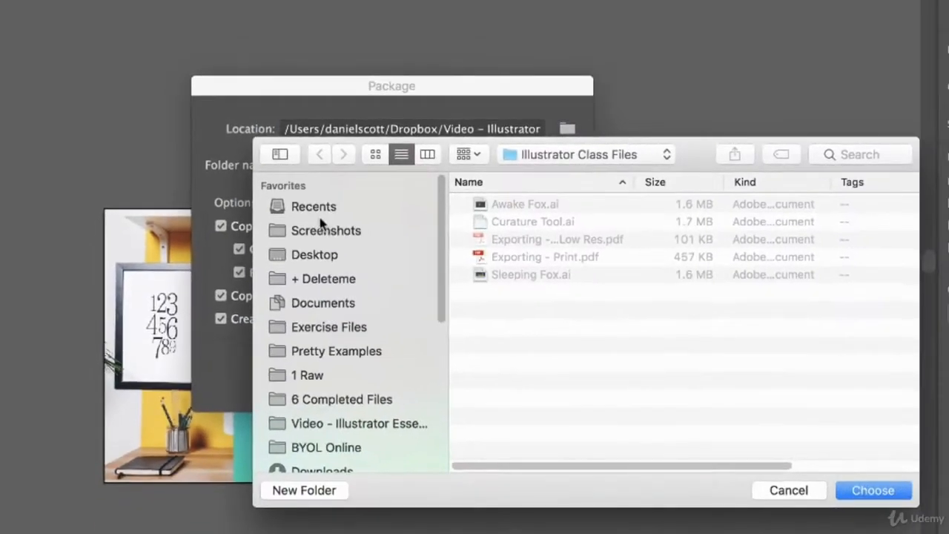
left_click(313, 255)
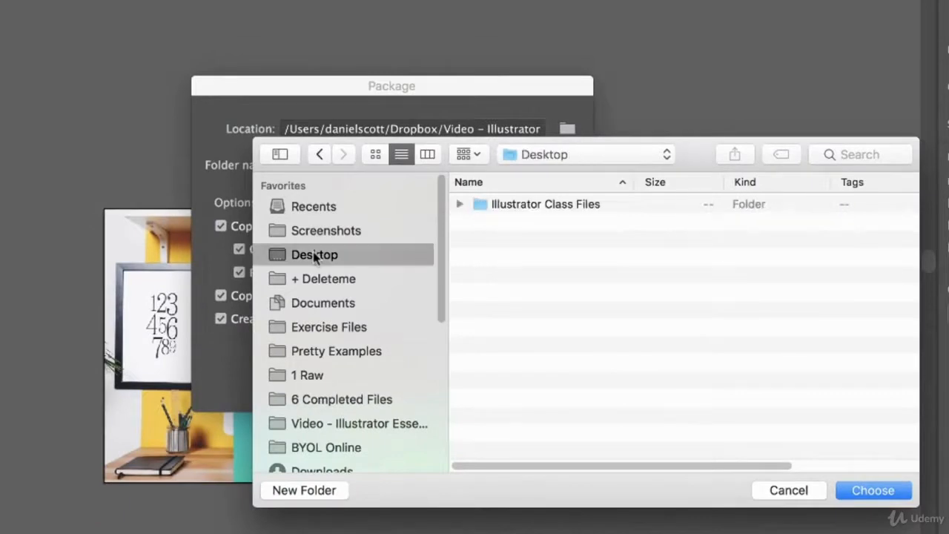
double_click(535, 207)
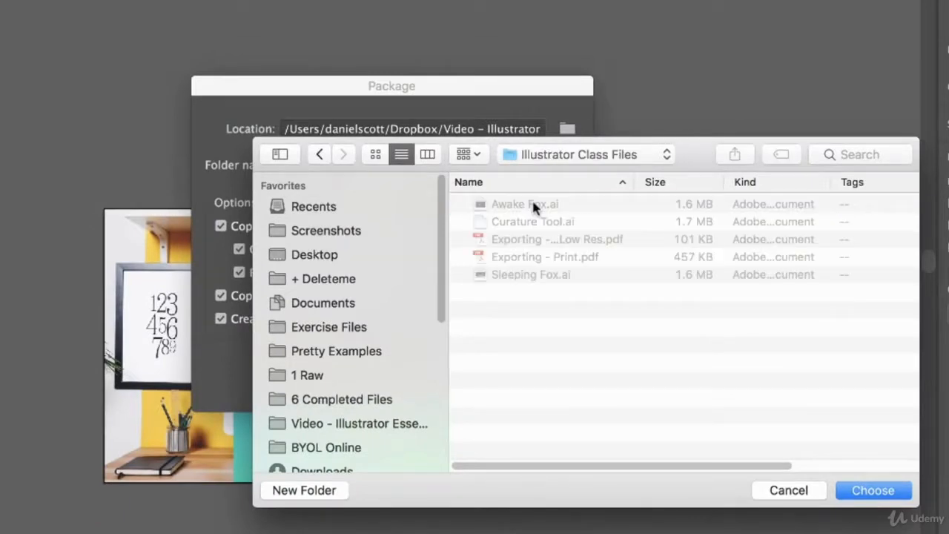
left_click(888, 492)
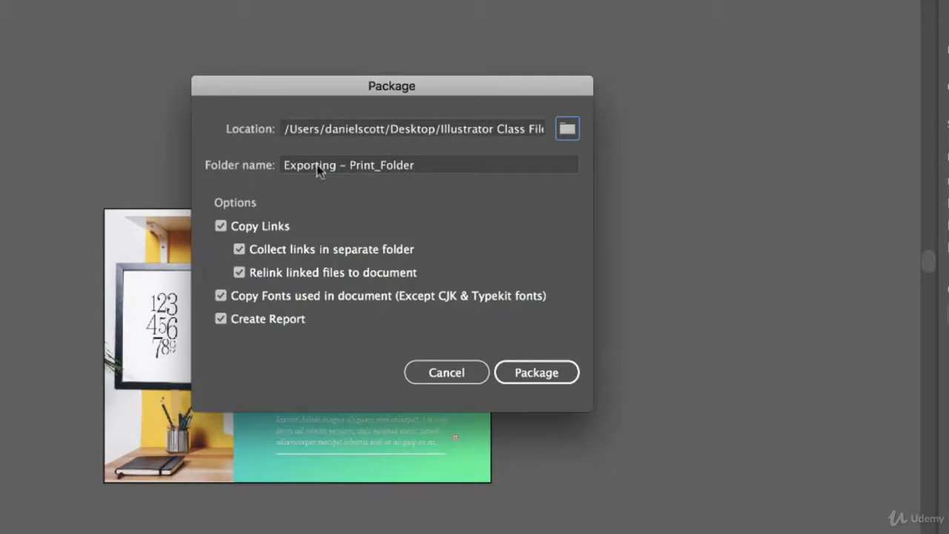
- Create the package as Exporting - Print_Folder with links, fonts and report included, accepting the font licensing notice
left_click(390, 166)
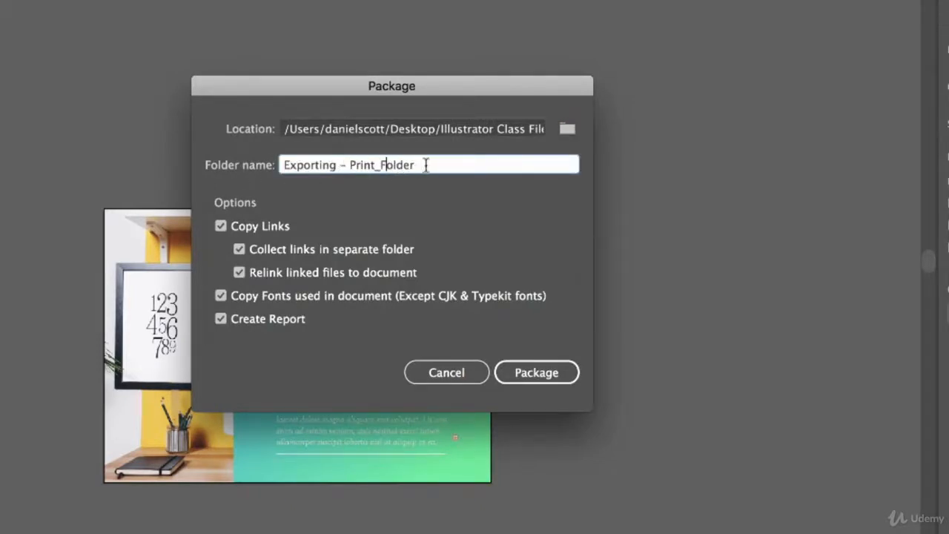
left_click(529, 381)
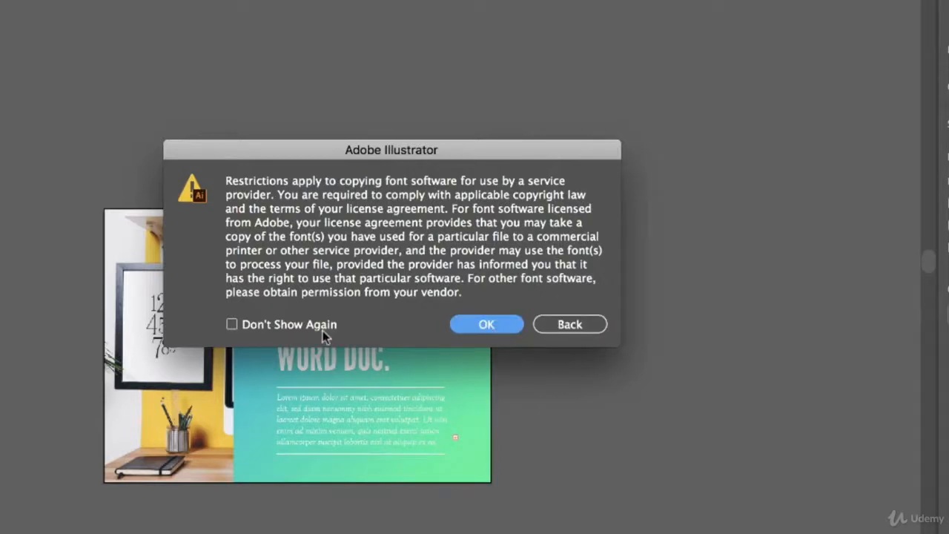
left_click(486, 324)
left_click(569, 278)
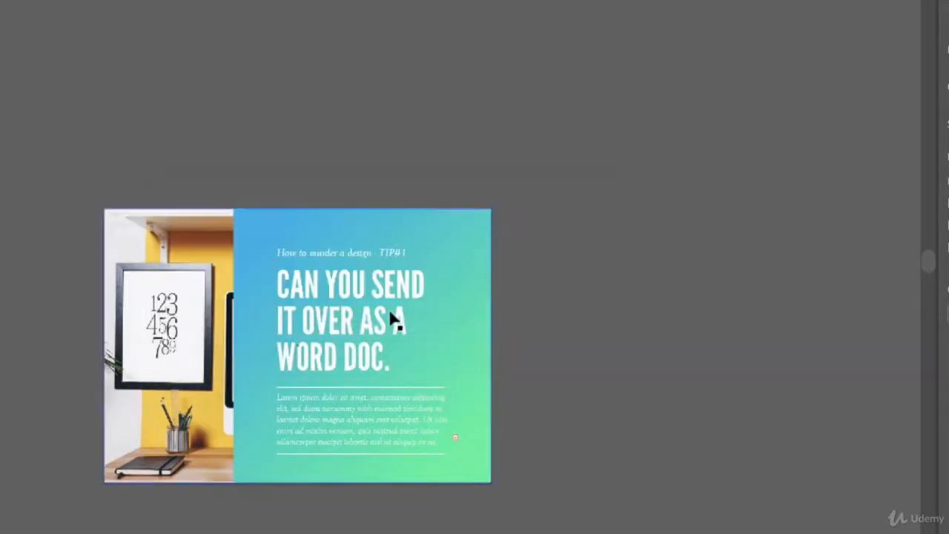
- Switch to Finder and inspect the contents of Exporting - Print_Folder, including its Fonts subfolder
key("super+Tab")
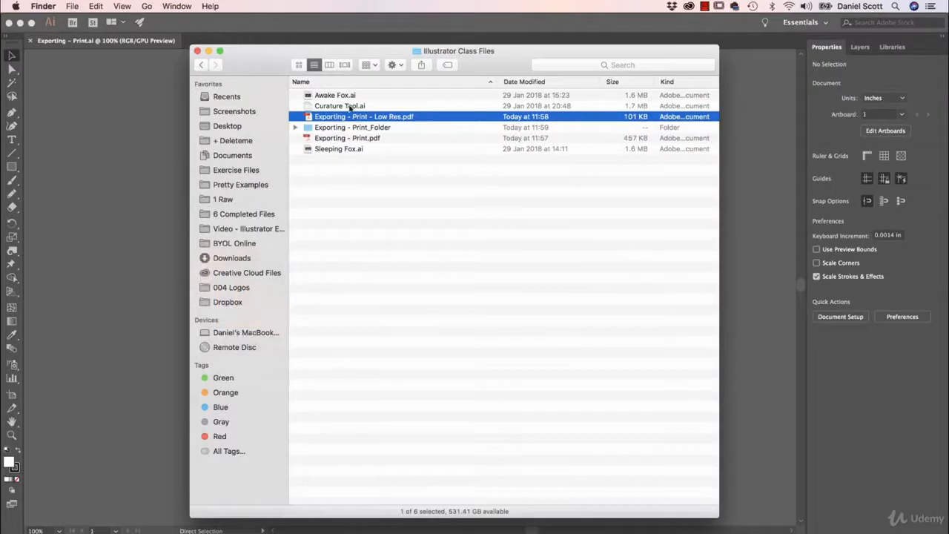
left_click(350, 127)
left_click(294, 127)
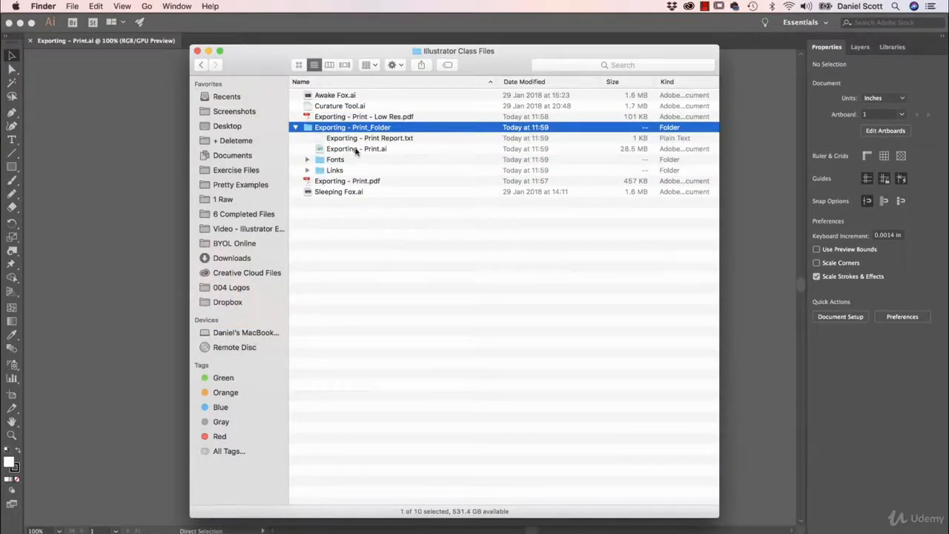
left_click(353, 151)
left_click(307, 162)
left_click(307, 161)
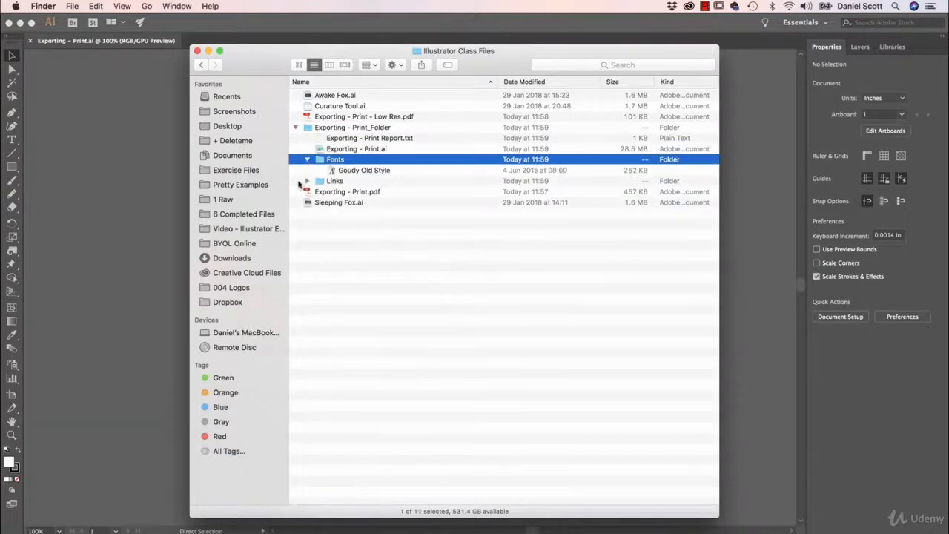
key("Down")
left_click(307, 160)
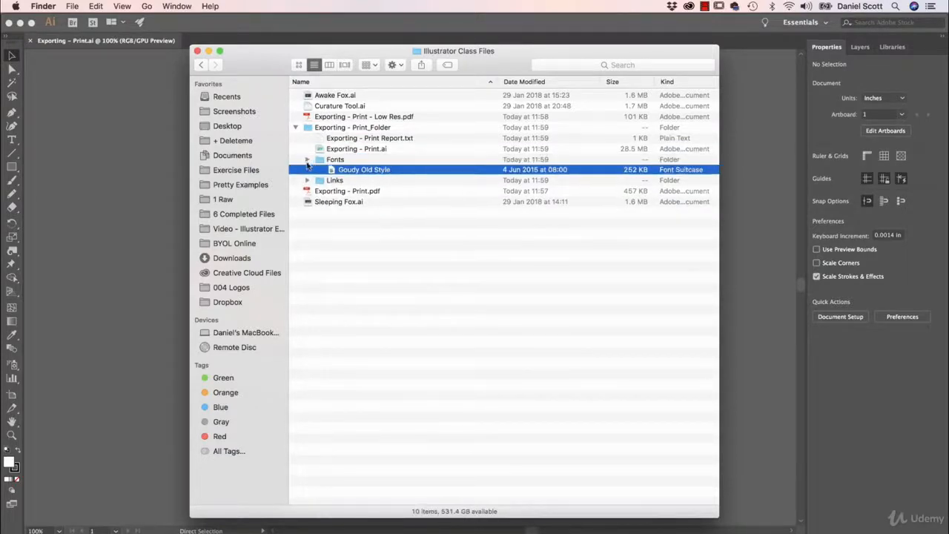
- Expand the package's Links folder and preview the Desk.jpeg image with Quick Look
left_click(307, 170)
left_click(358, 182)
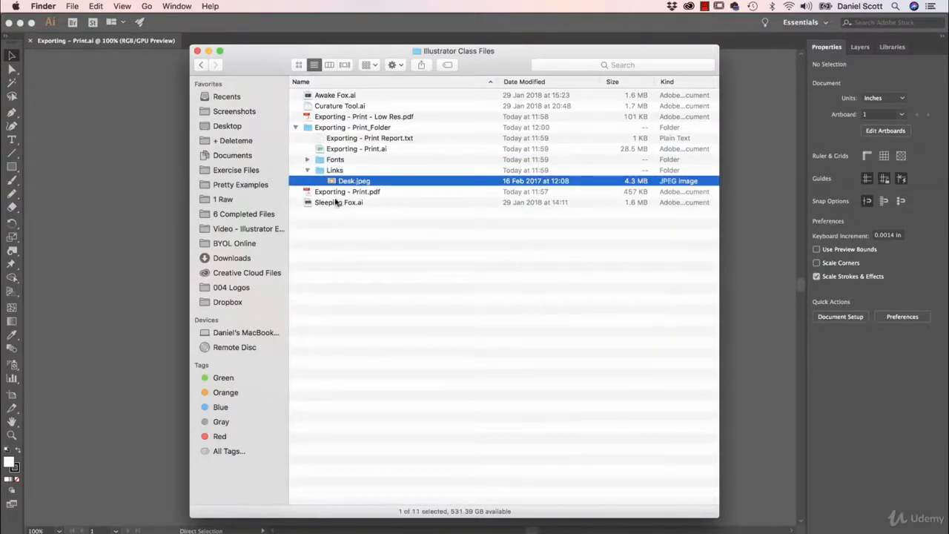
key("space")
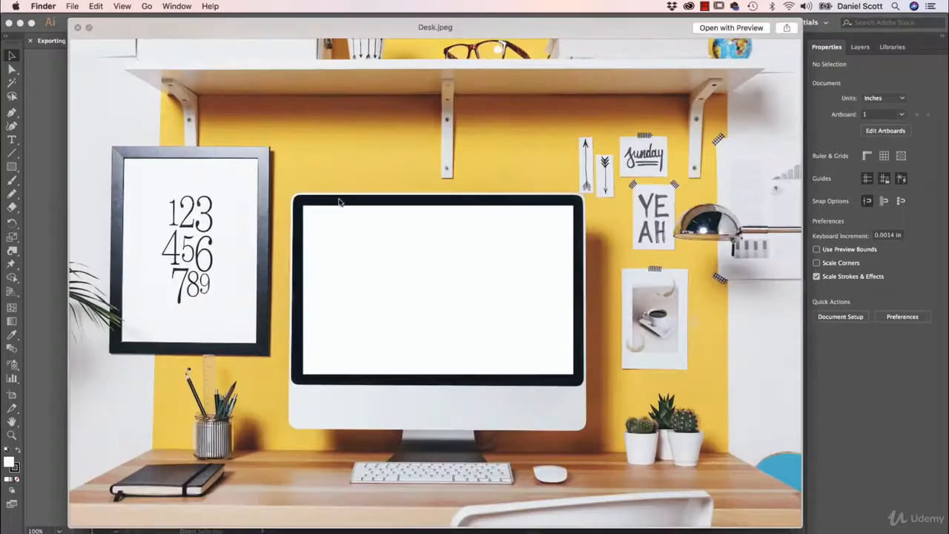
key("space")
- Compress Exporting - Print_Folder into a zip archive and collapse the folder
left_click(330, 129)
right_click(330, 129)
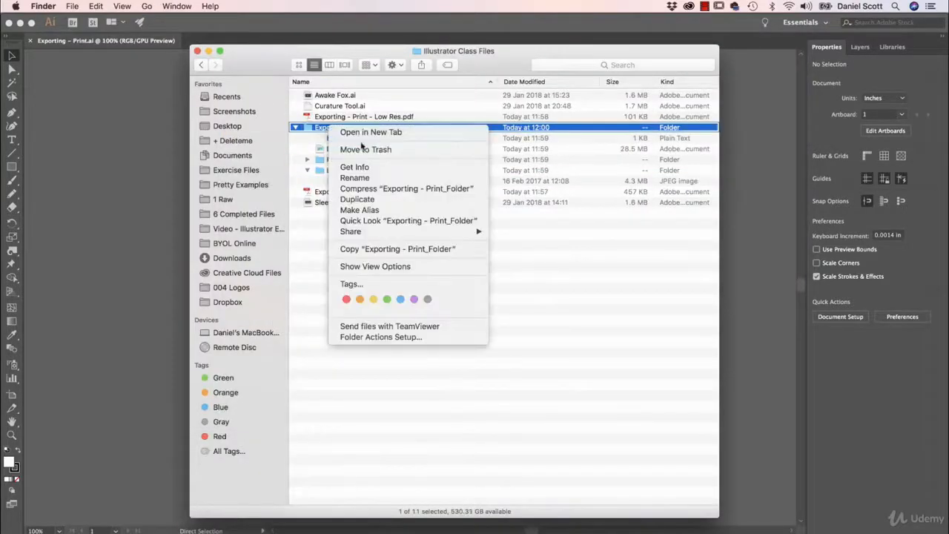
left_click(374, 189)
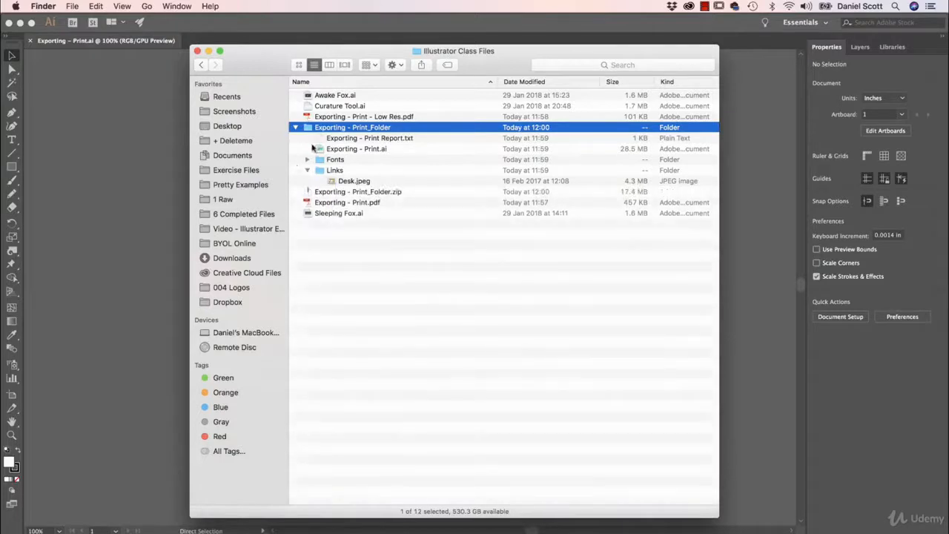
left_click(296, 128)
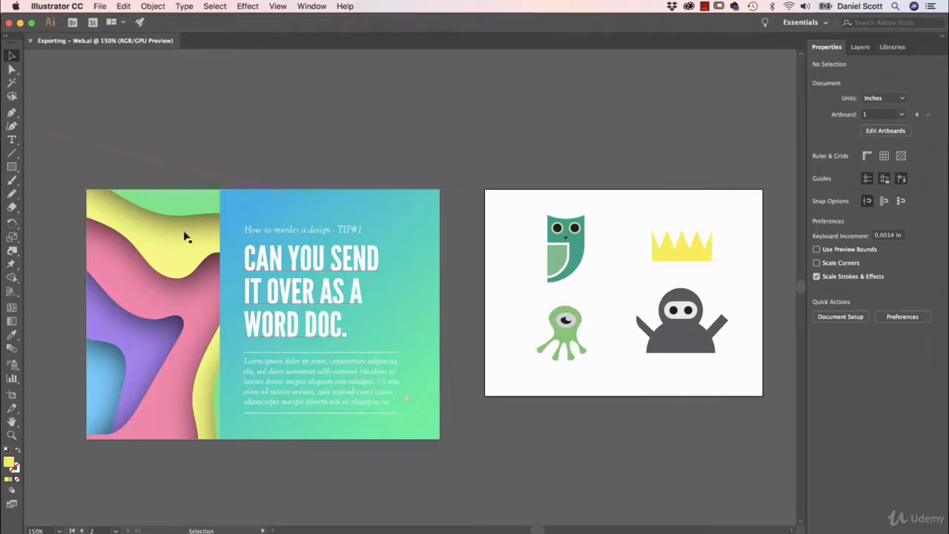
- Check the two artboards of Exporting - Web.ai with the Artboard tool, then return to the Selection tool
left_click(15, 398)
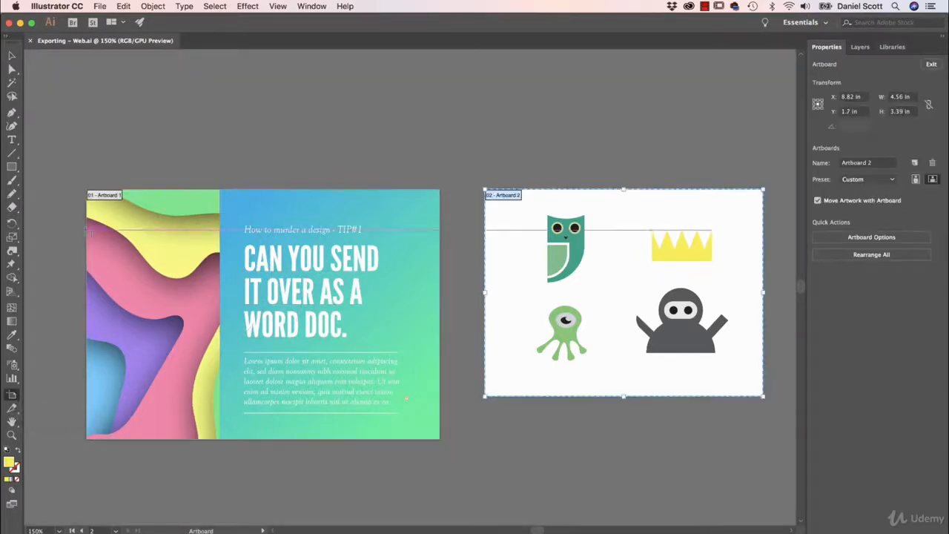
key("v")
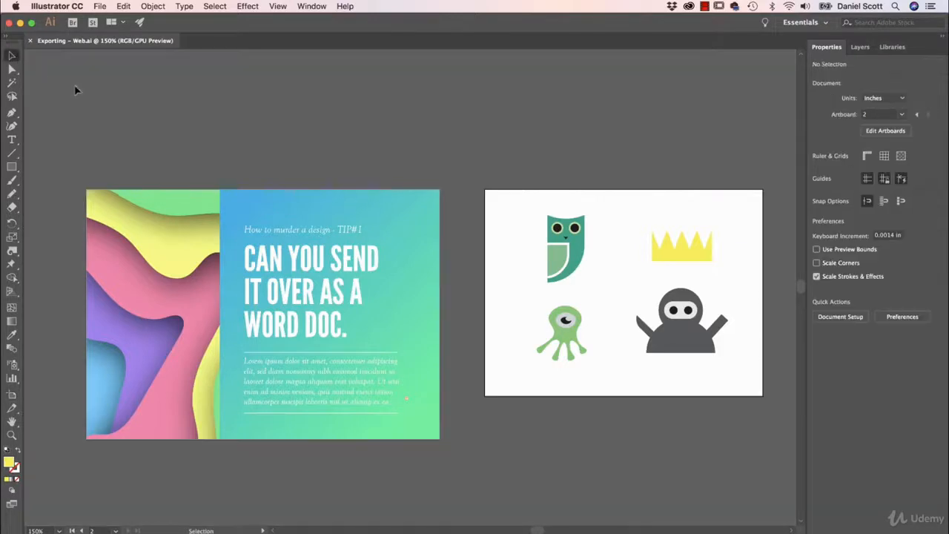
scroll(245, 193, "left", 5)
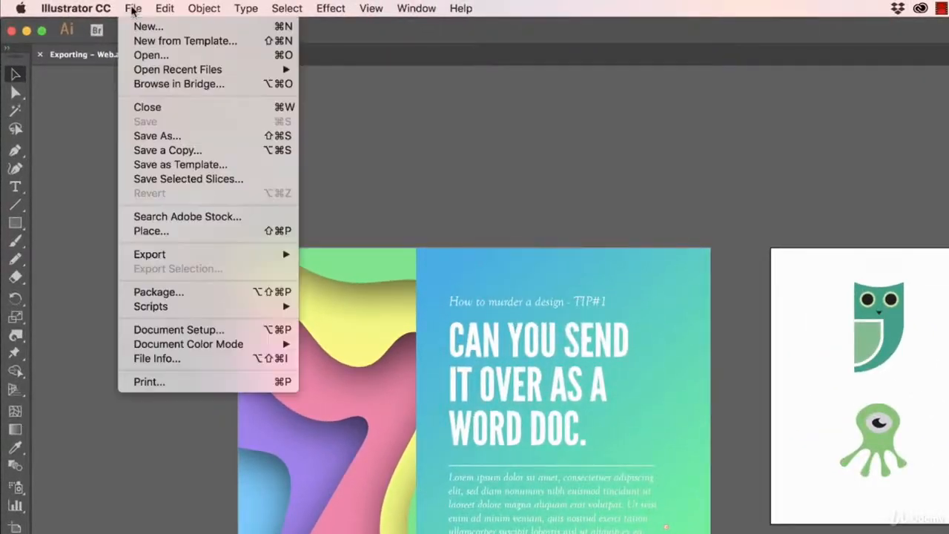
- Start an Export As of Exporting - Web.ai and choose the Illustrator Class Files folder on the Desktop as destination
left_click(136, 8)
mouse_move(185, 258)
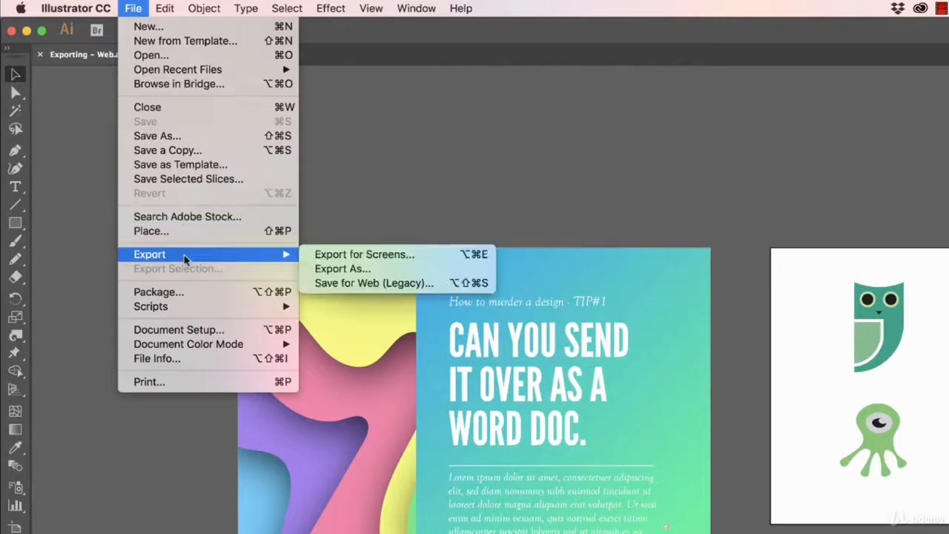
left_click(348, 272)
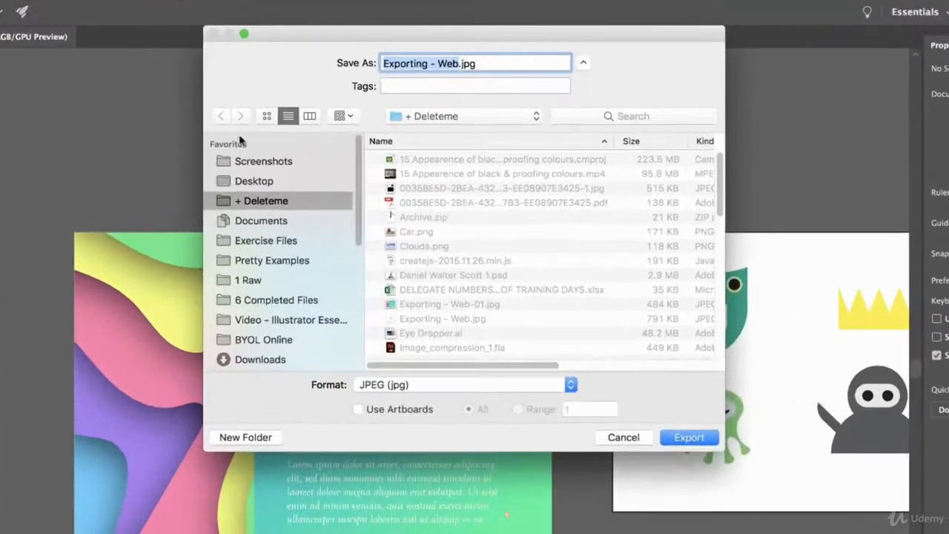
left_click(322, 147)
double_click(434, 158)
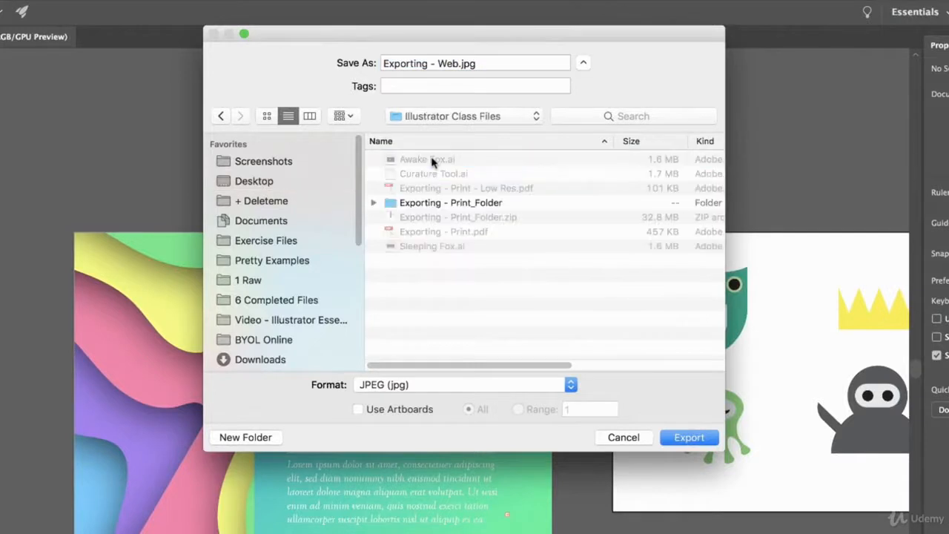
- Try PNG (png) as the export format, then switch back to JPEG (jpg)
left_click(409, 387)
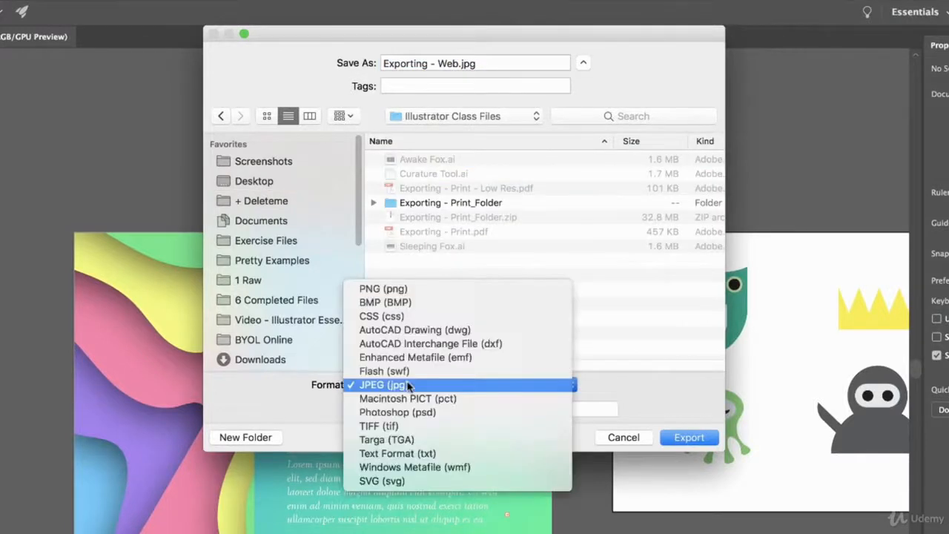
left_click(389, 288)
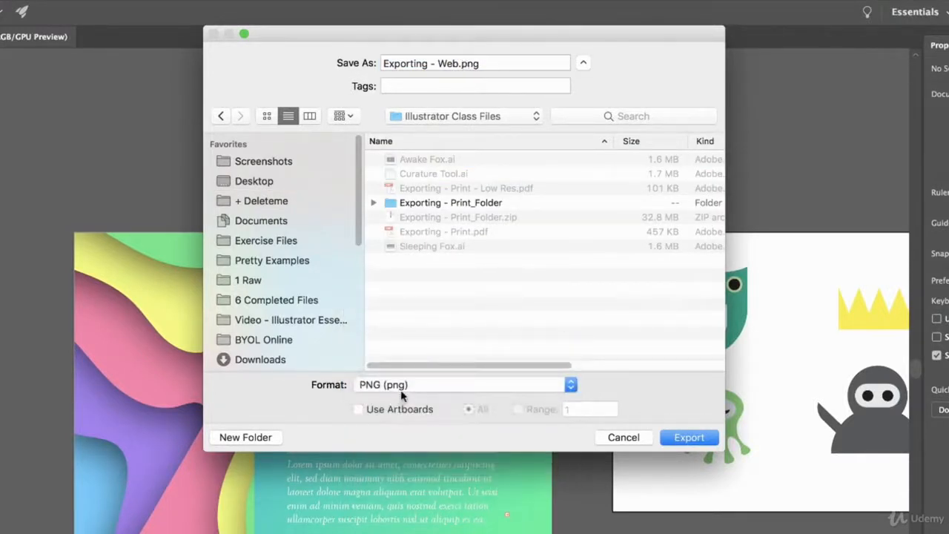
left_click(402, 388)
left_click(394, 482)
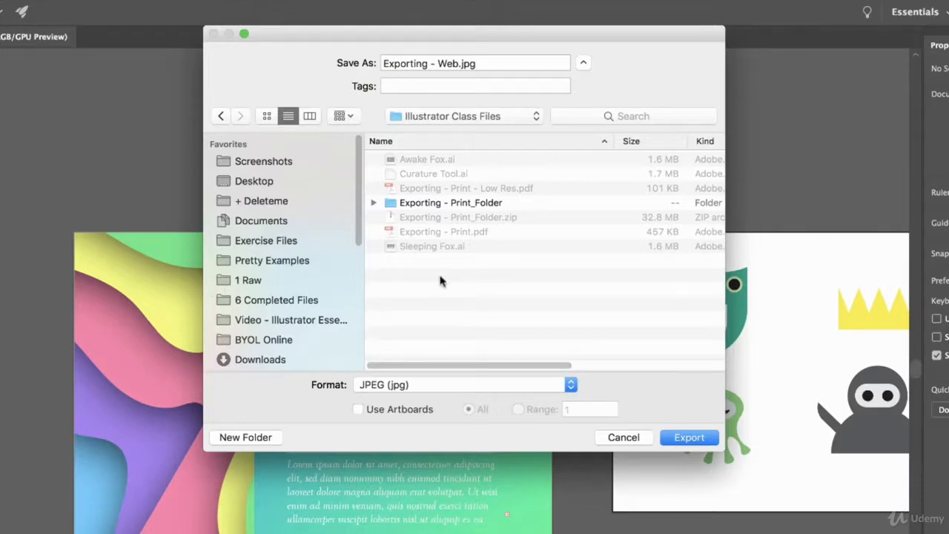
- Restrict the JPEG export to artboard range 1 and proceed to the JPEG options
left_click(384, 413)
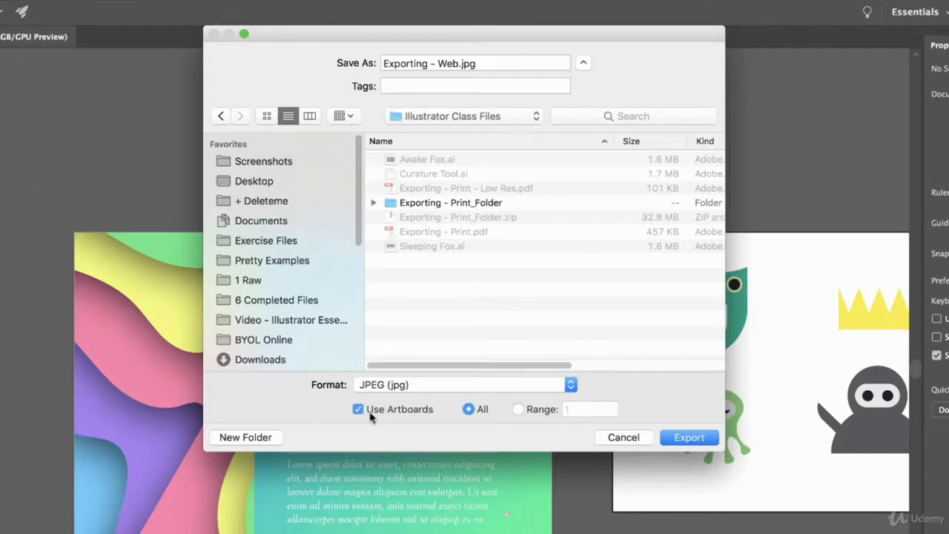
left_click(517, 411)
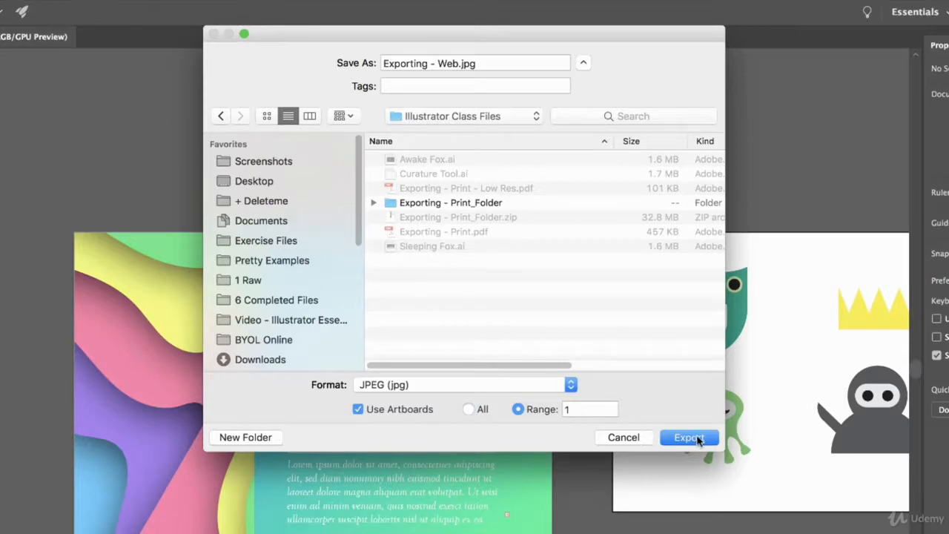
left_click(689, 438)
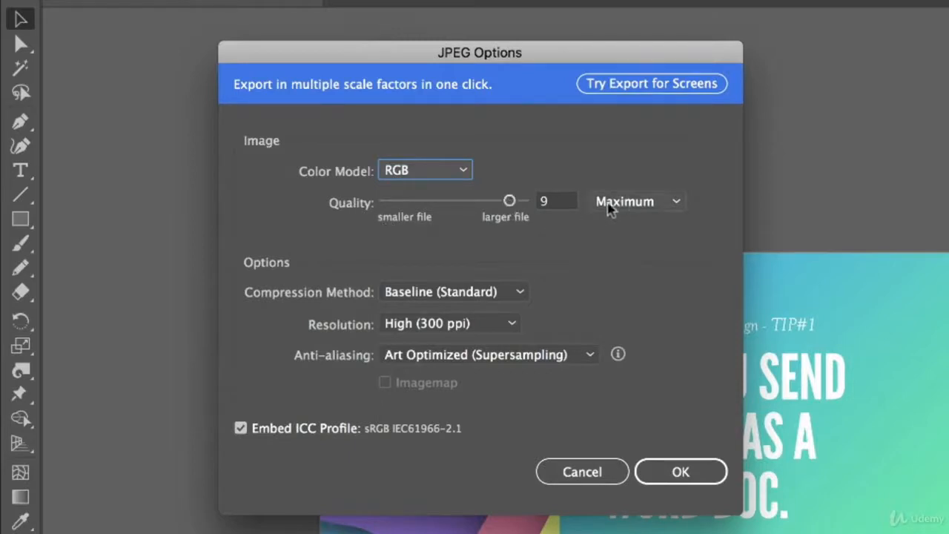
- Set the JPEG quality to 8 and the resolution to Medium (150 ppi), then complete the export
mouse_move(511, 201)
left_mouse_down()
mouse_move(522, 204)
mouse_move(498, 209)
mouse_move(523, 208)
mouse_move(486, 210)
mouse_move(519, 212)
left_mouse_up()
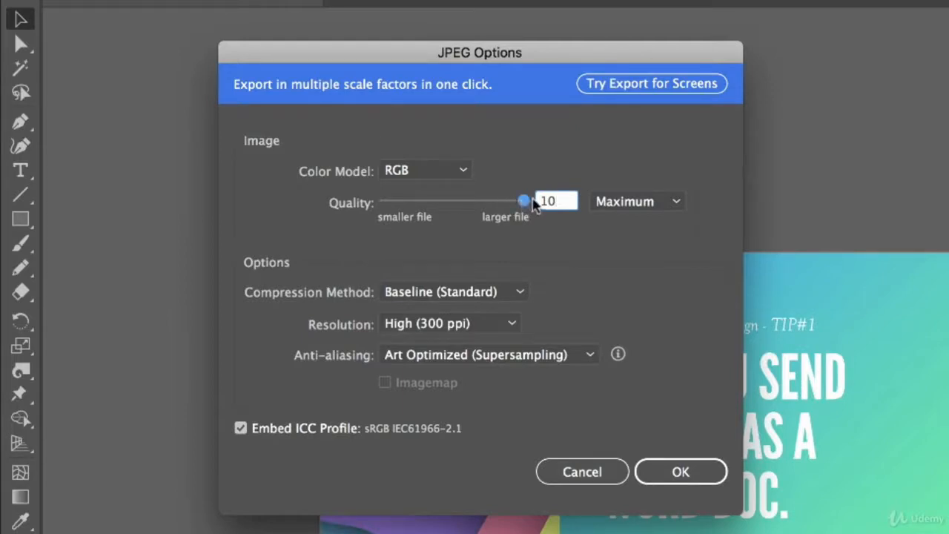
left_click_drag(419, 209, 495, 202)
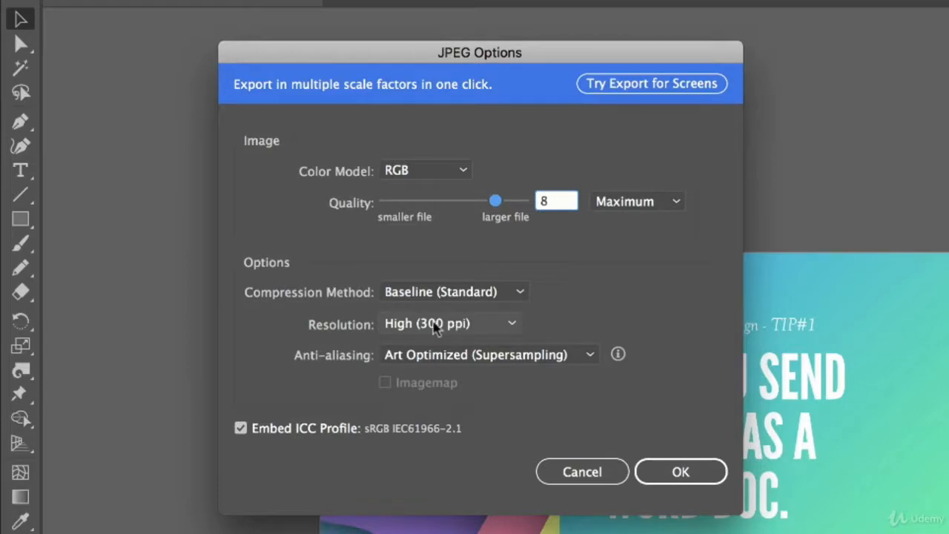
left_click(493, 328)
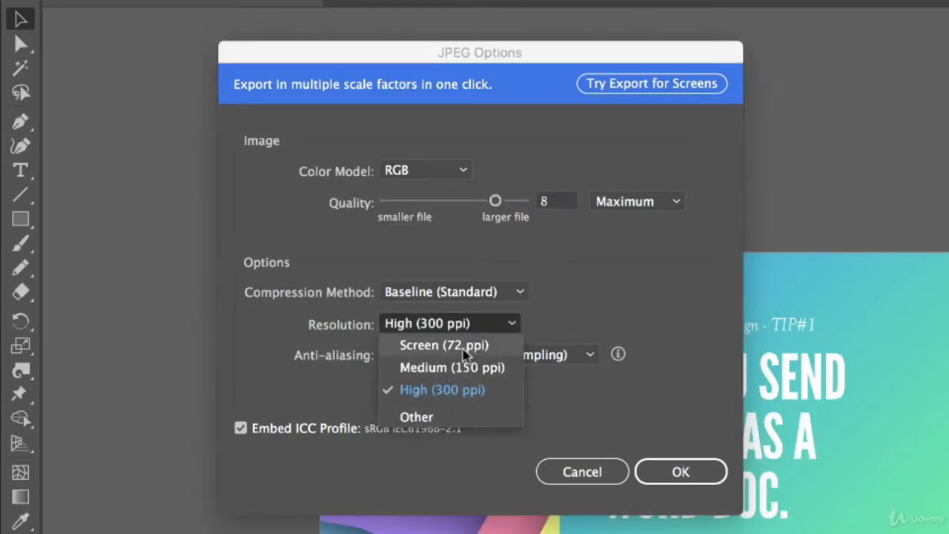
left_click(430, 353)
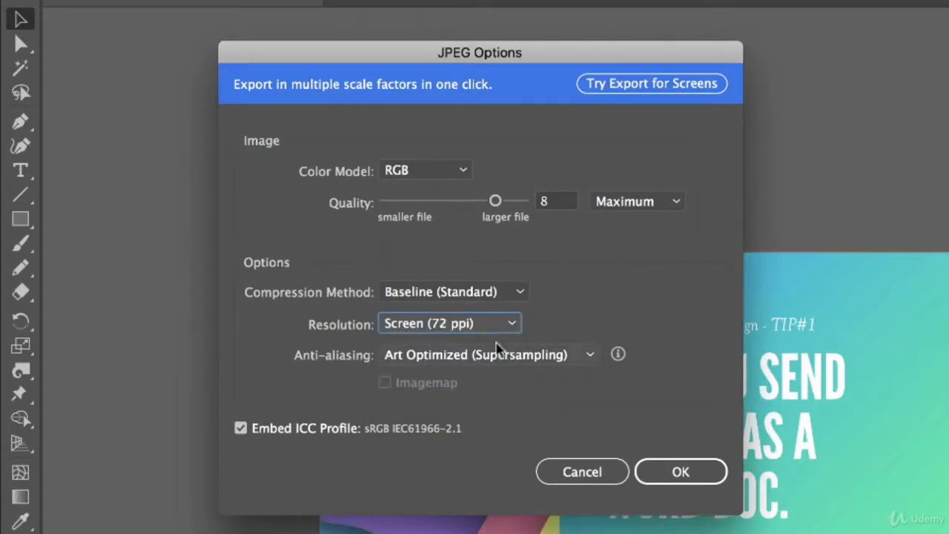
left_click(491, 327)
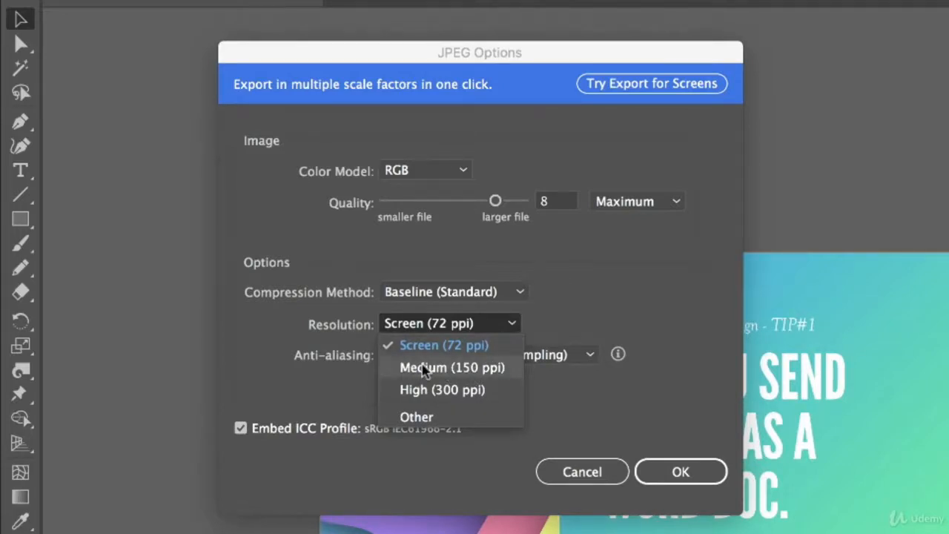
left_click(425, 368)
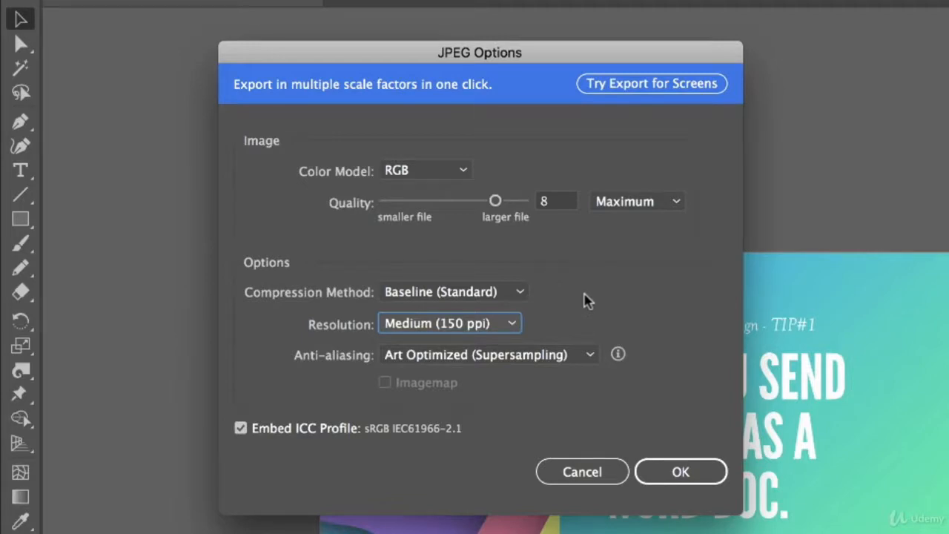
left_click(664, 469)
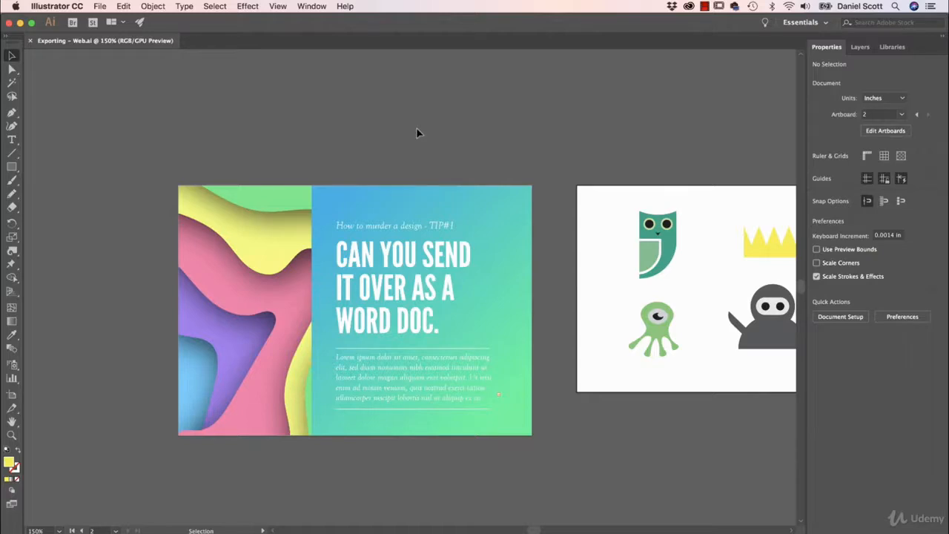
- Switch to Finder, go to the Illustrator Class Files folder on the Desktop and preview Exporting - Web-01.jpg
key("super+Tab")
key("super+Tab")
key("super+Tab")
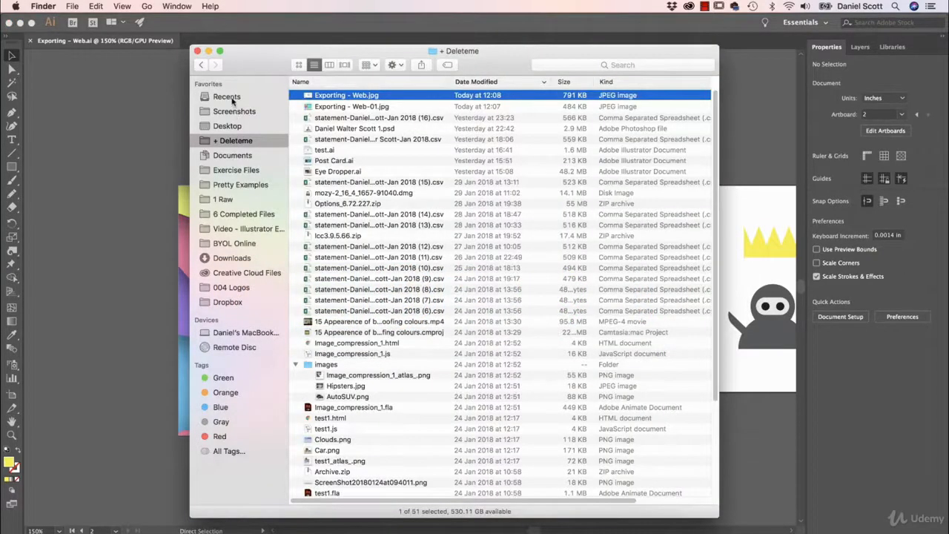
left_click(231, 98)
left_click(233, 113)
left_click(235, 129)
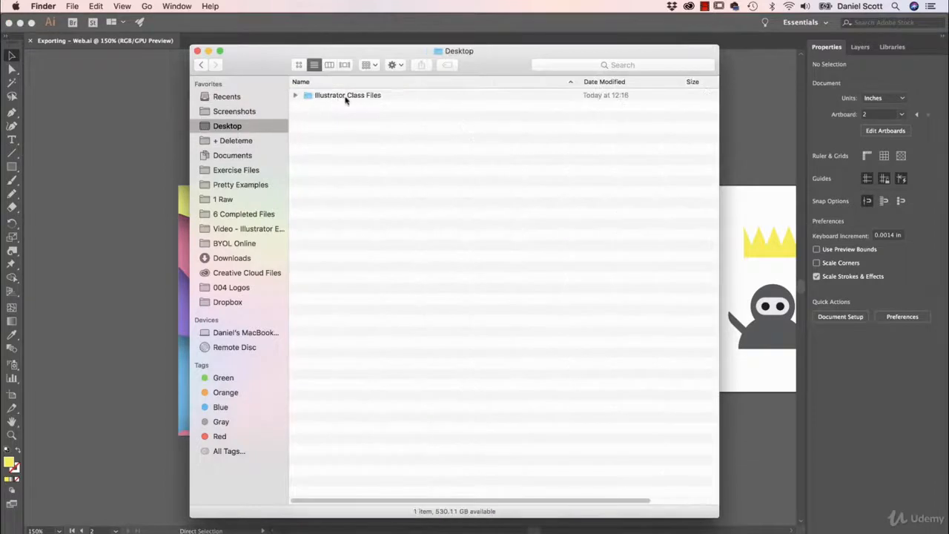
double_click(347, 98)
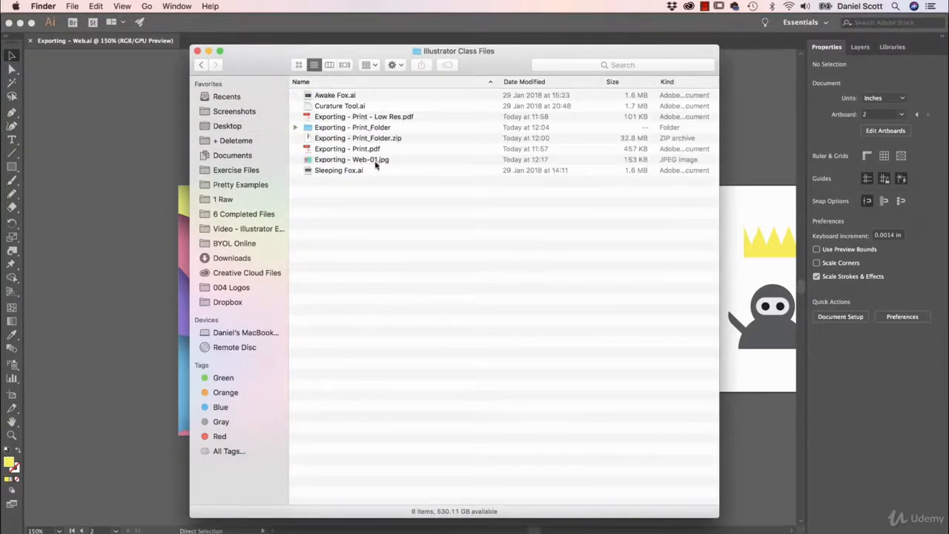
left_click(375, 161)
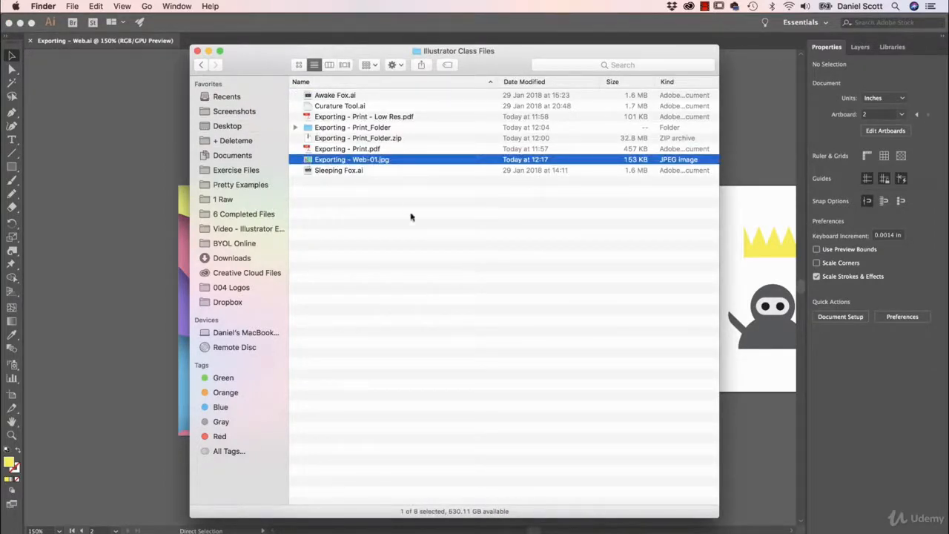
key("space")
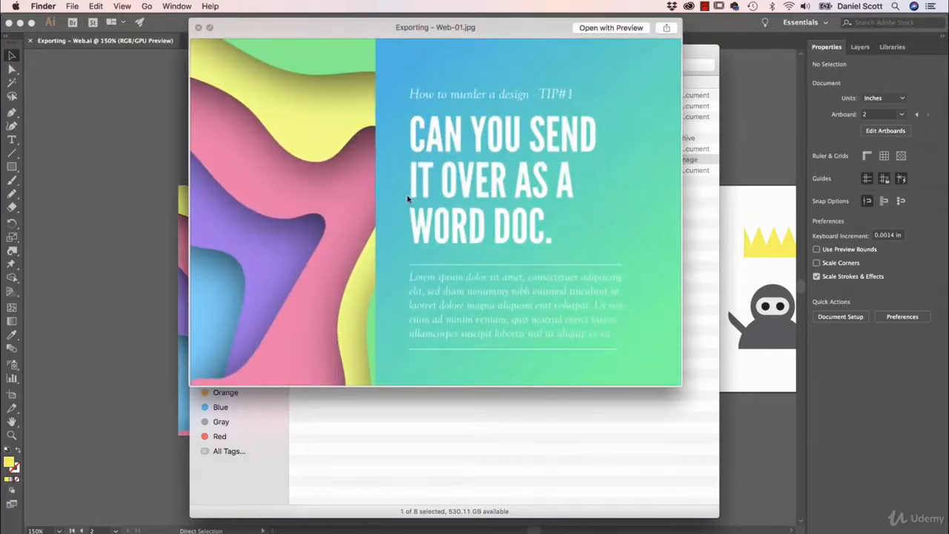
key("space")
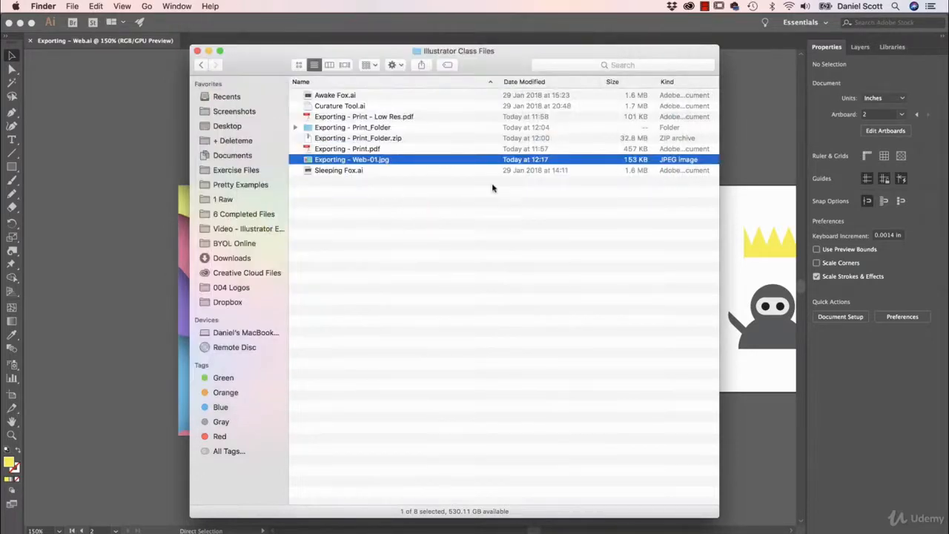
- Return to Illustrator, show the Asset Export panel and place it beside the artboard with the four icons
left_click(145, 168)
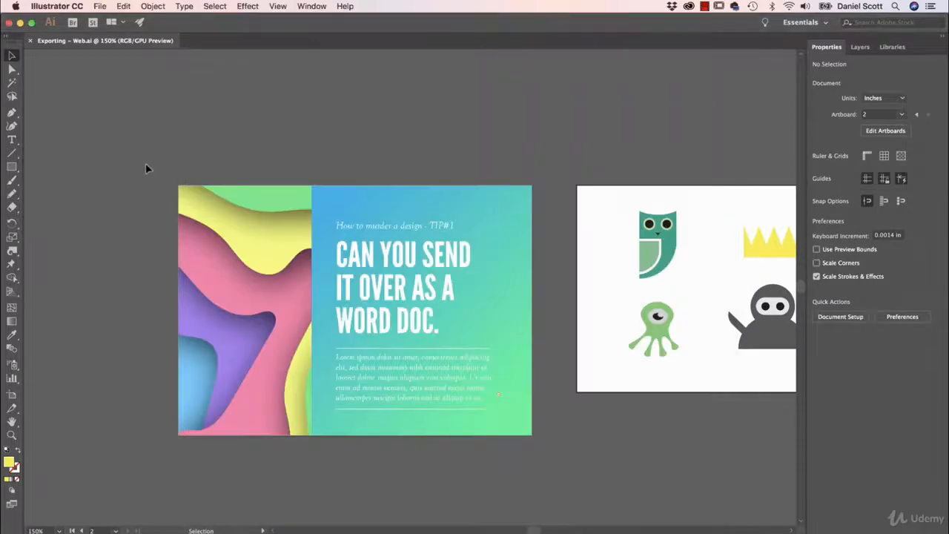
left_click_drag(547, 144, 353, 135)
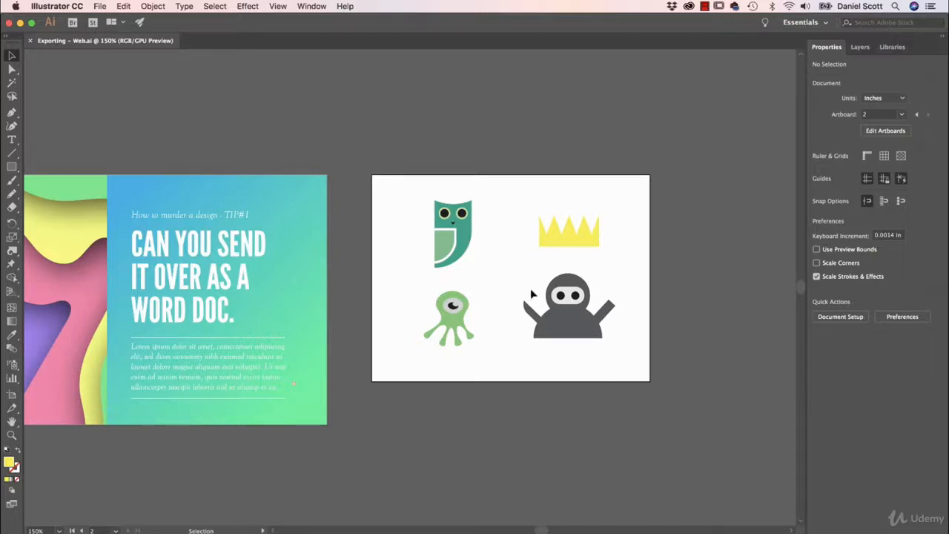
left_click(313, 6)
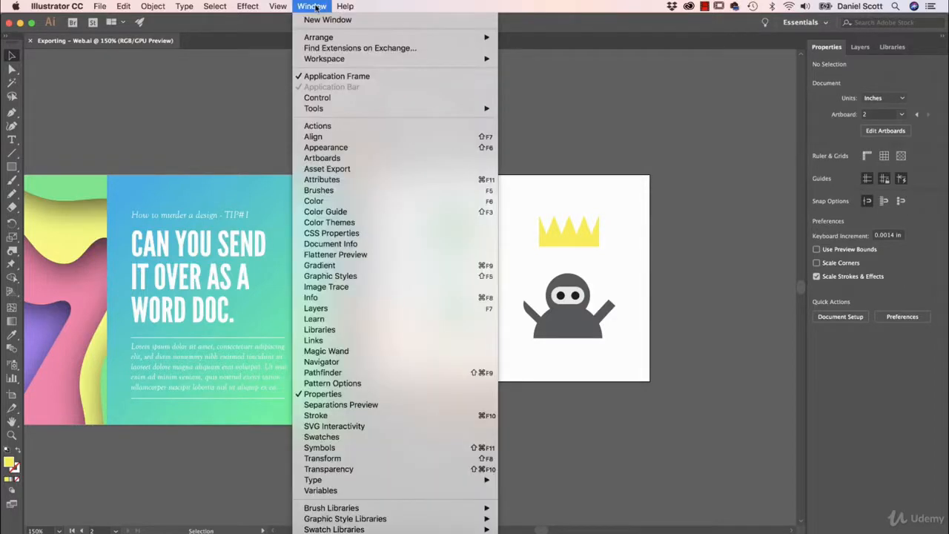
left_click(327, 170)
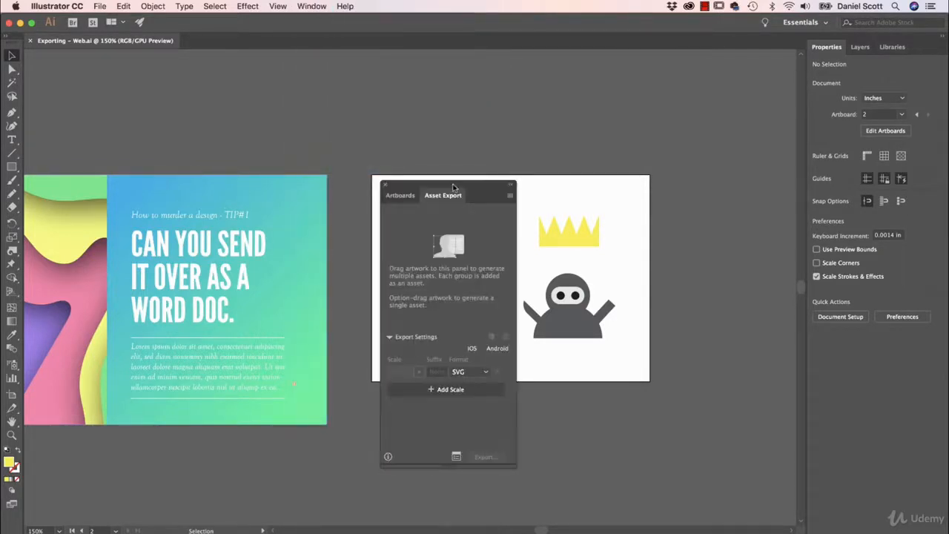
left_click_drag(452, 184, 744, 108)
left_click_drag(565, 172, 484, 174)
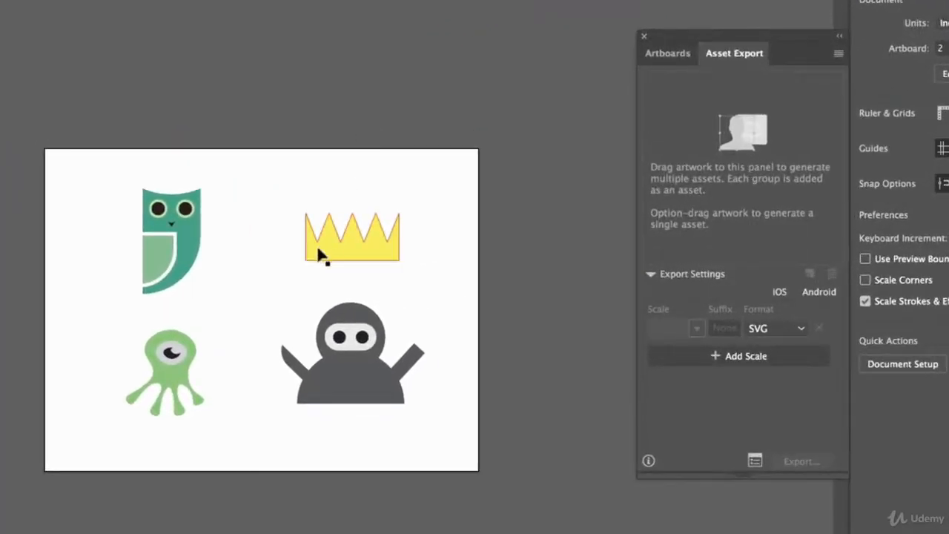
- Add the owl artwork as an export asset and name it Owl
left_click_drag(169, 237, 763, 155)
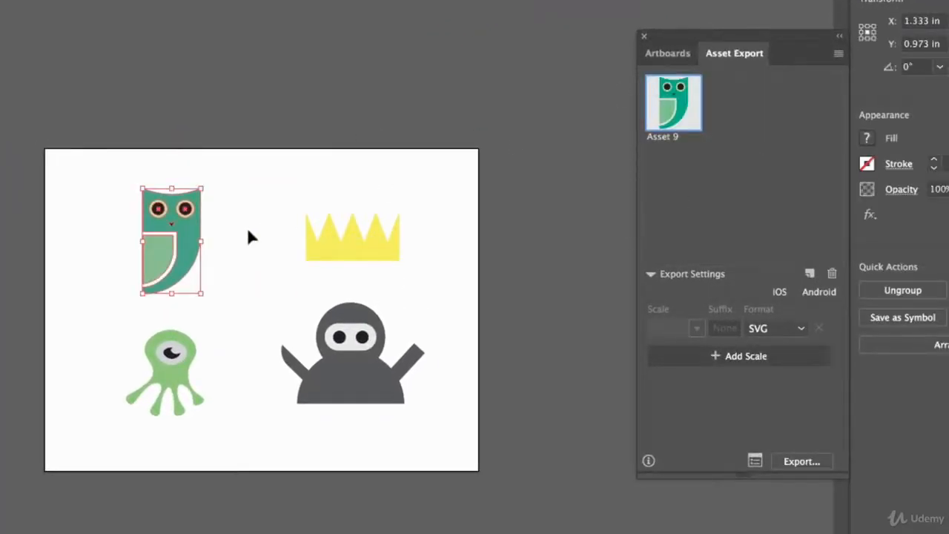
double_click(668, 138)
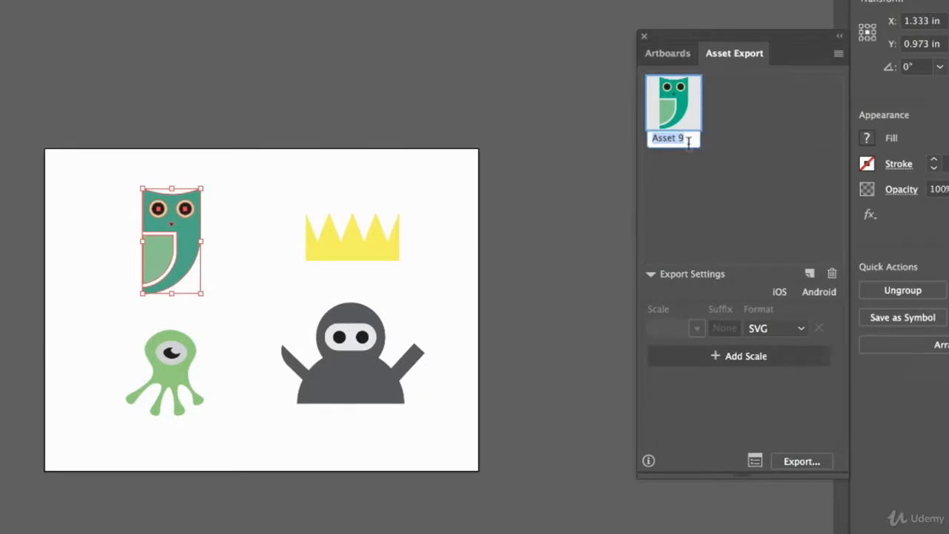
type("o")
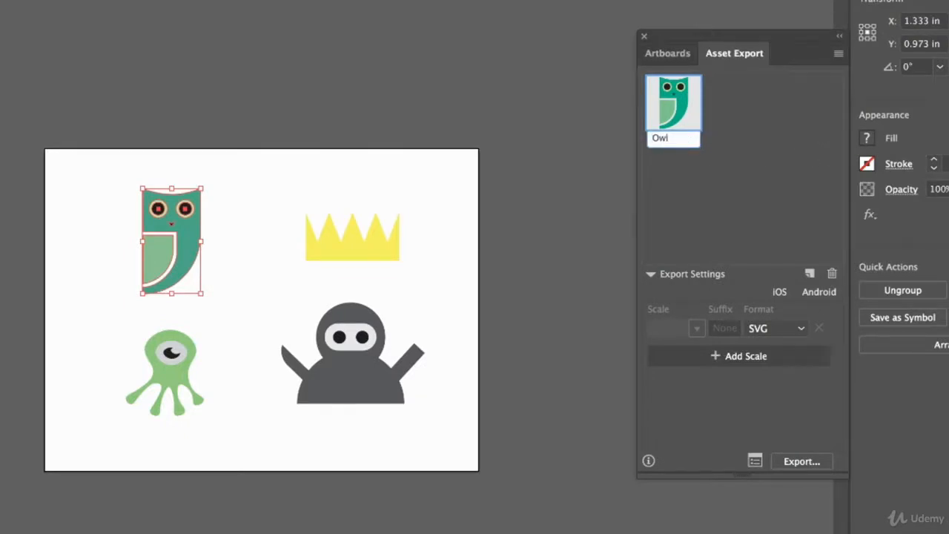
left_click(531, 108)
- Add the yellow crown as an export asset and name it Crown
left_click_drag(371, 239, 662, 231)
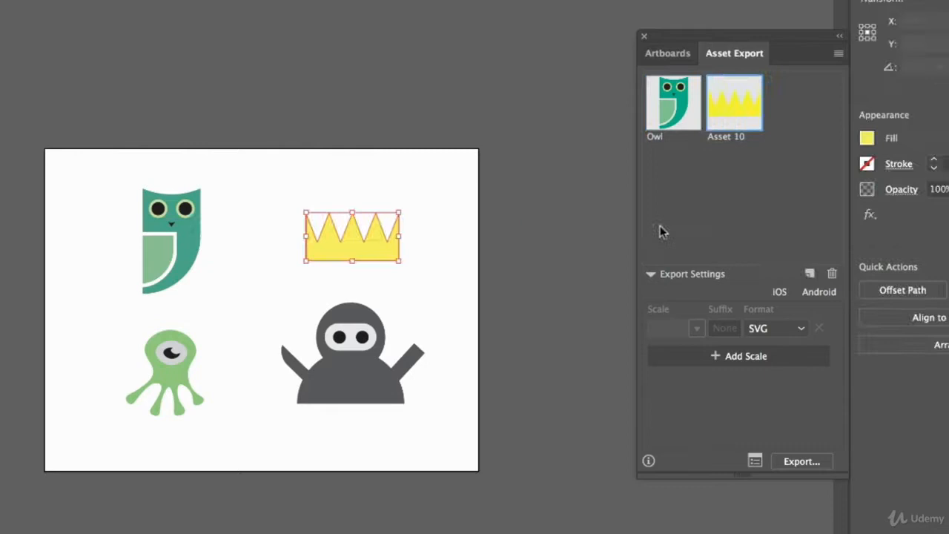
double_click(729, 137)
type("c")
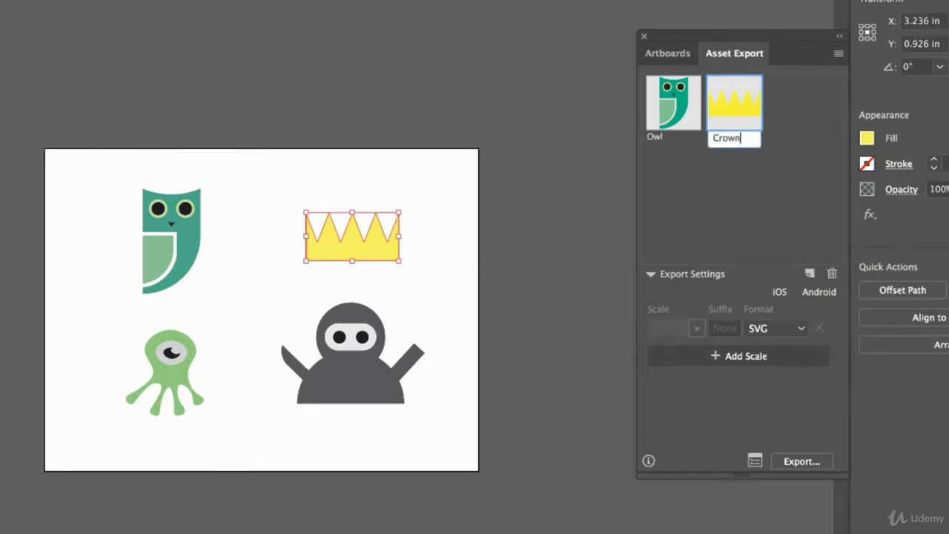
key("Return")
- Add the green one-eyed creature as an export asset and name it Alien
left_click_drag(180, 377, 737, 211)
double_click(790, 139)
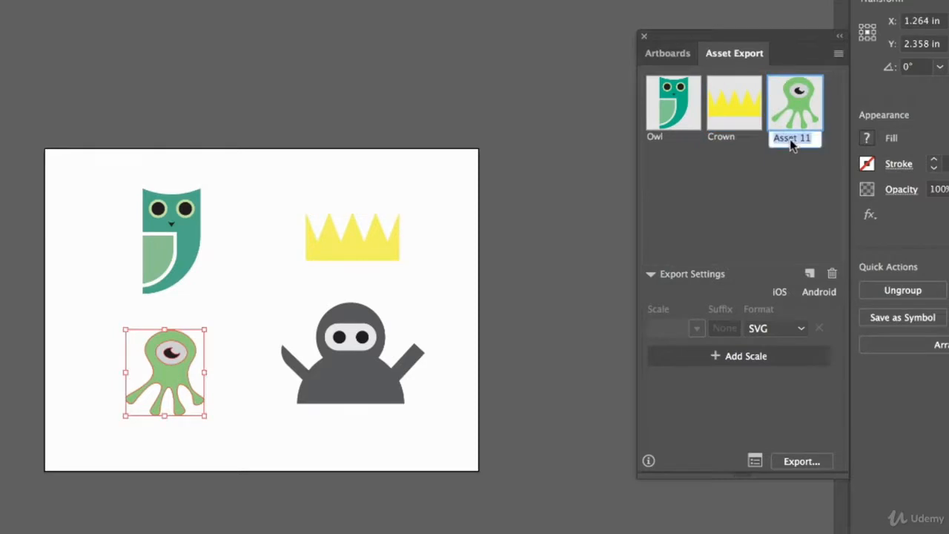
type("Alien")
left_click(264, 375)
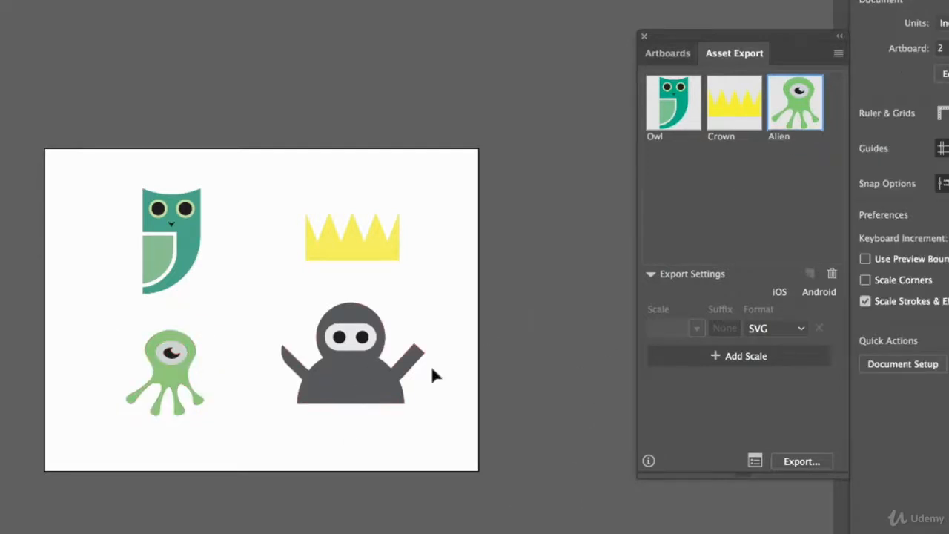
- Try adding the ungrouped ninja artwork as an export asset, then delete the assets it generated
left_click_drag(477, 286, 295, 429)
left_click_drag(339, 386, 779, 185)
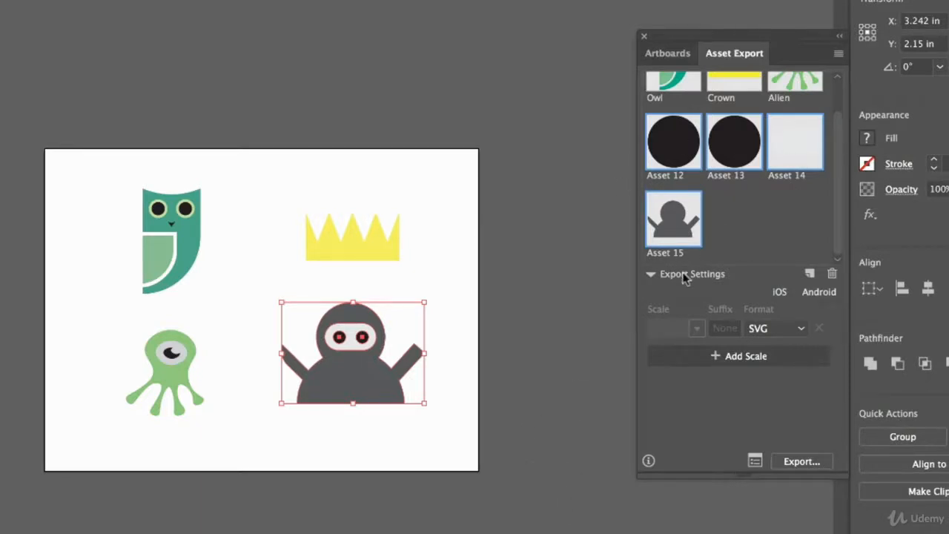
key("Delete")
left_click(503, 400)
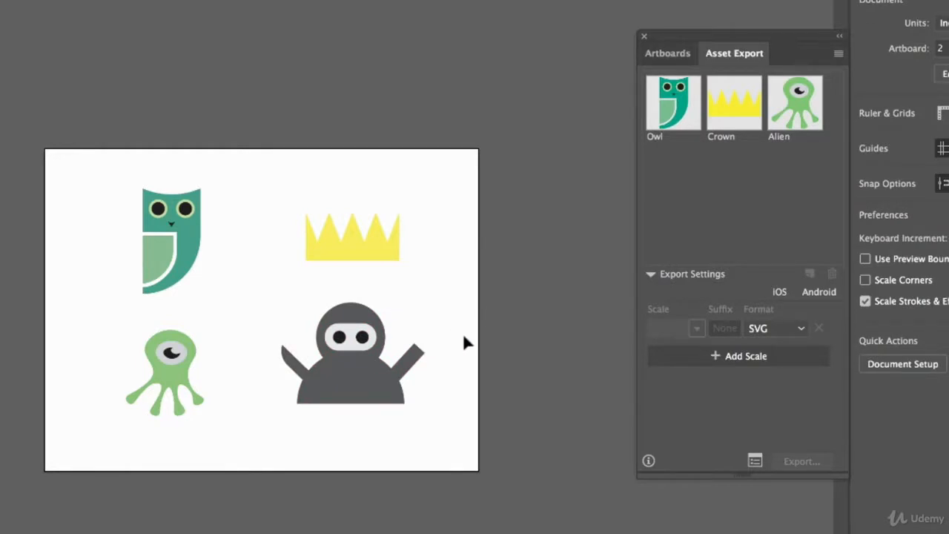
- Add the ungrouped ninja to the export assets again and pull its body and one eye away from the face
left_click_drag(472, 322, 242, 443)
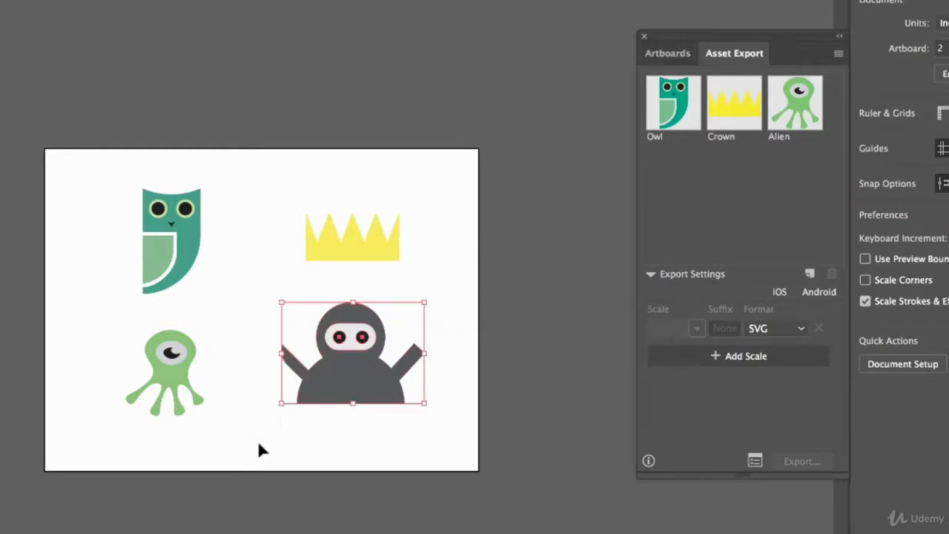
left_click_drag(371, 383, 712, 238)
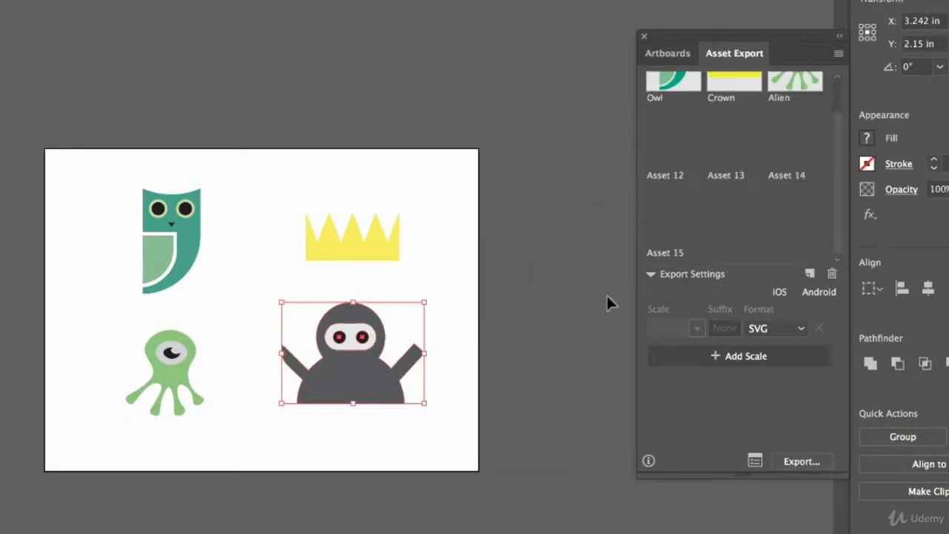
left_click(425, 431)
left_click_drag(366, 400, 366, 470)
left_click_drag(363, 338, 454, 309)
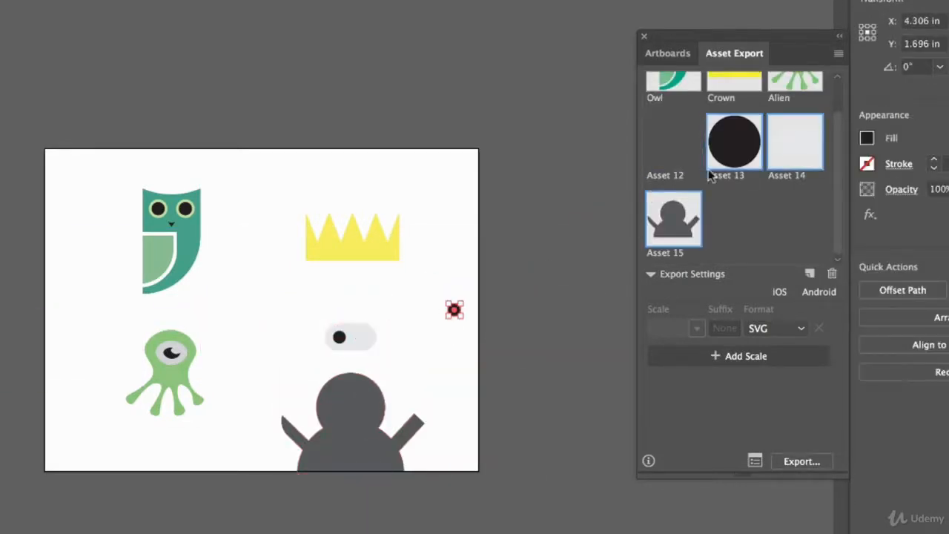
left_click(798, 149)
- Undo the moves of the ninja's eye and body and the addition of its separate assets
key("ctrl+z")
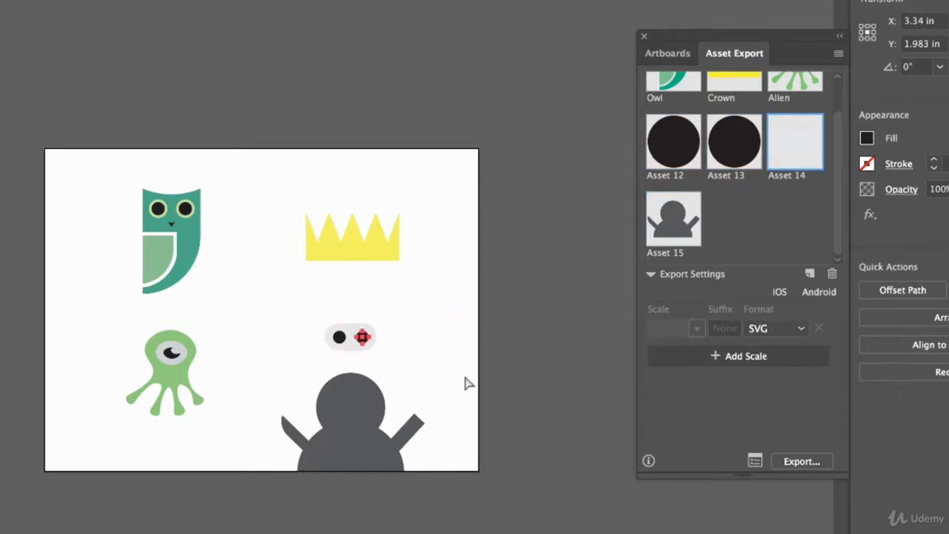
key("ctrl+z")
key("ctrl+z")
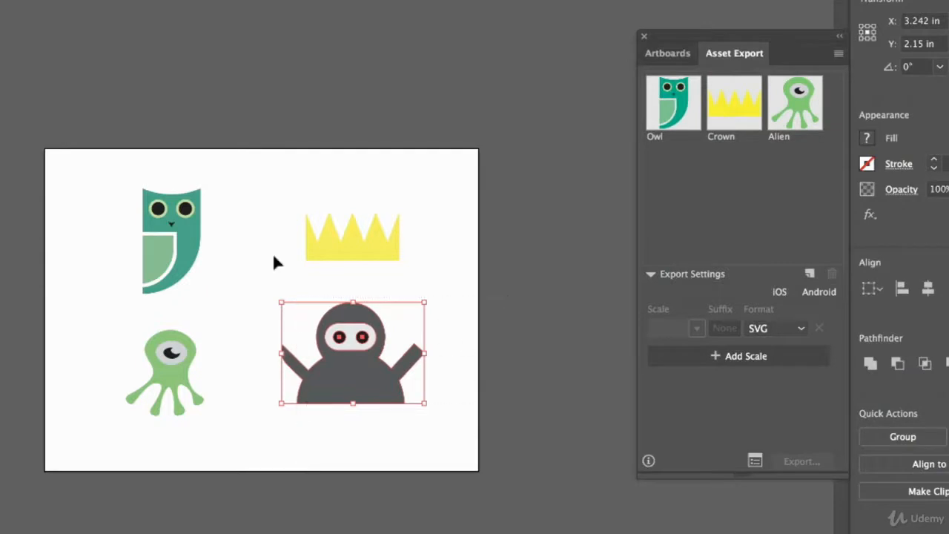
- Group the ninja artwork, add it to the export assets as a single asset and name it Ninja
left_click(918, 435)
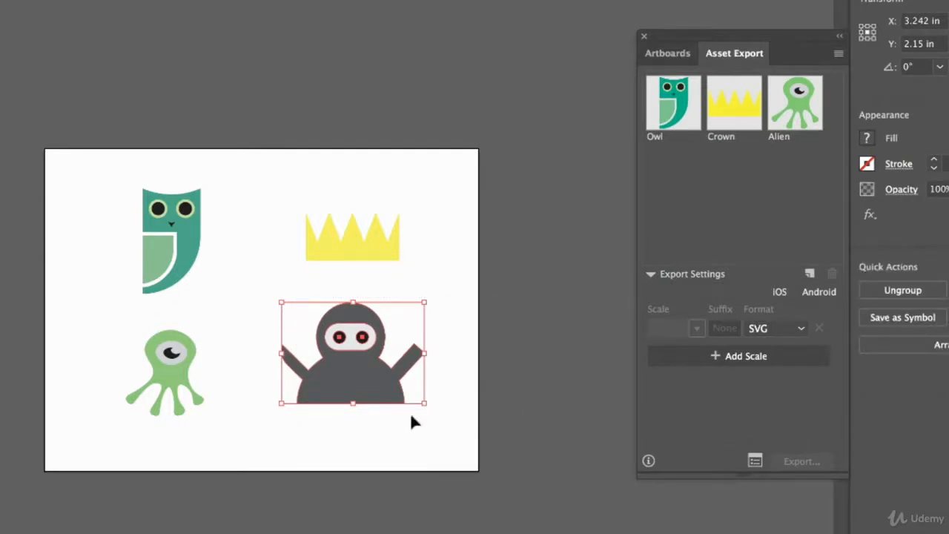
left_click_drag(419, 355, 697, 215)
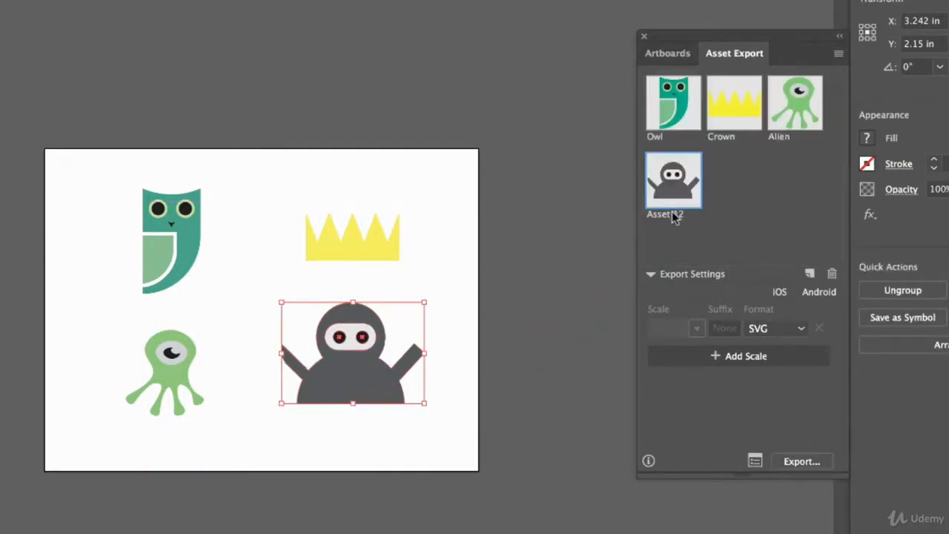
double_click(673, 215)
type("Ninja")
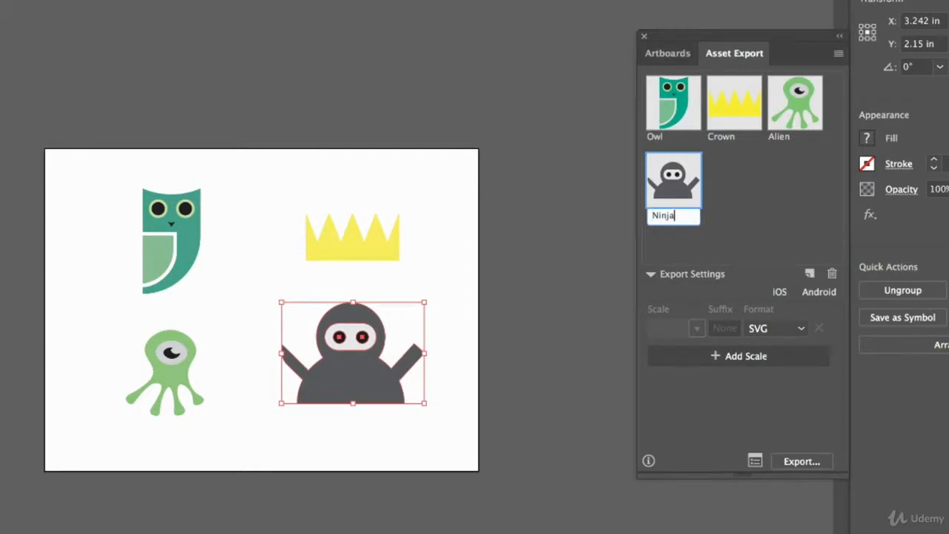
left_click(492, 330)
left_click_drag(474, 193, 178, 371)
left_click(519, 237)
- Select the Owl, Crown, Alien and Ninja assets together for export
left_click(675, 104)
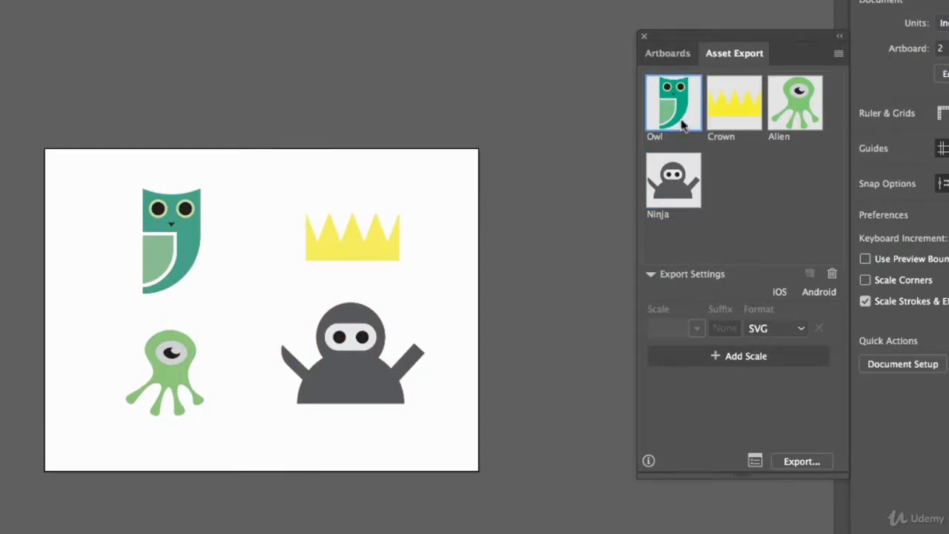
left_click(734, 98, "shift")
left_click(792, 113, "shift")
left_click(694, 188, "shift")
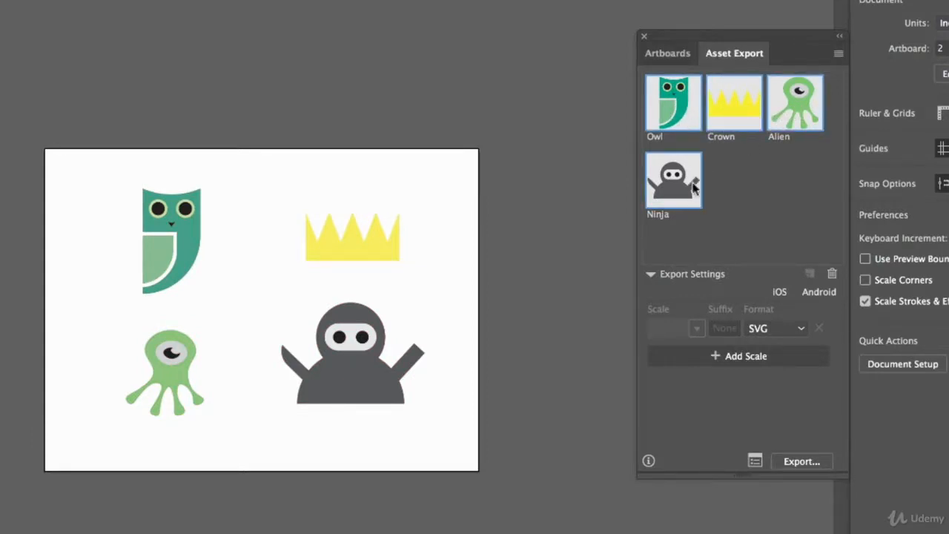
left_click(698, 125)
left_click(738, 103)
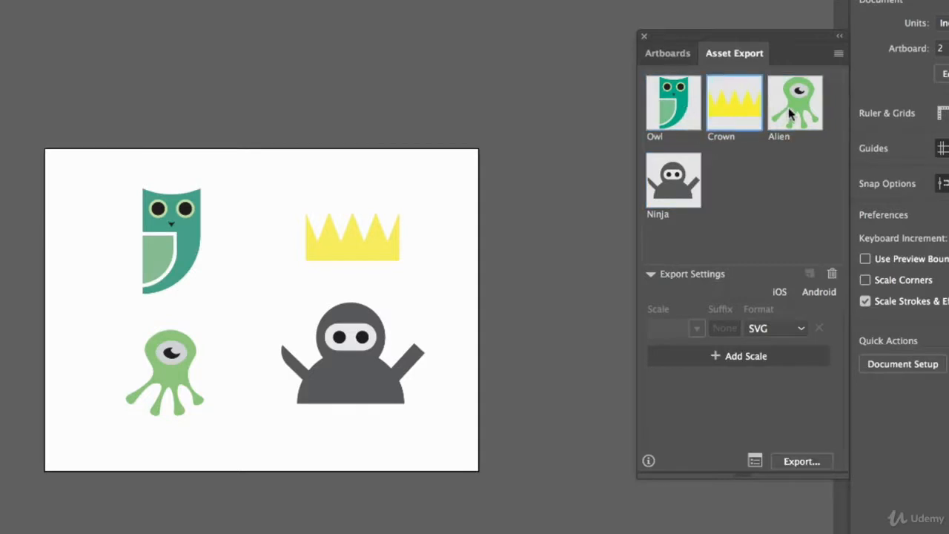
left_click(687, 119)
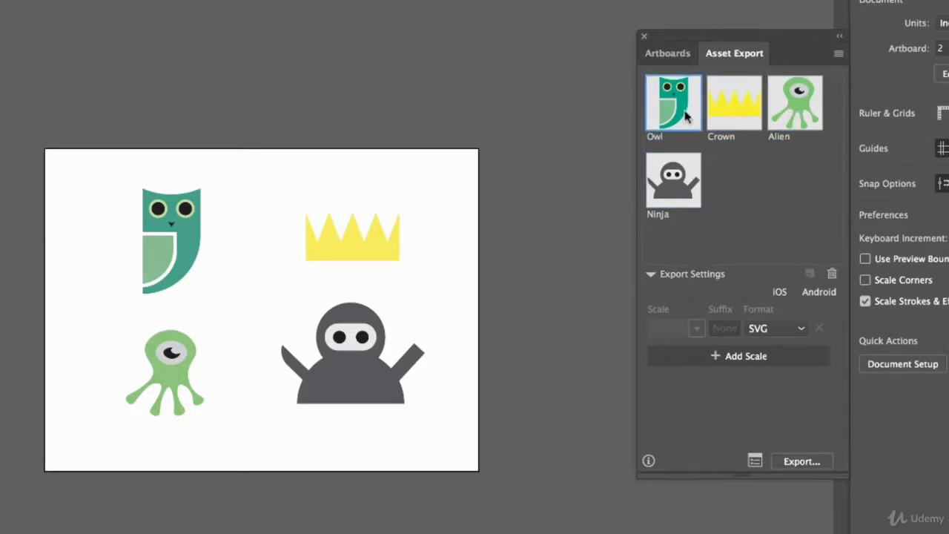
left_click(694, 178, "shift")
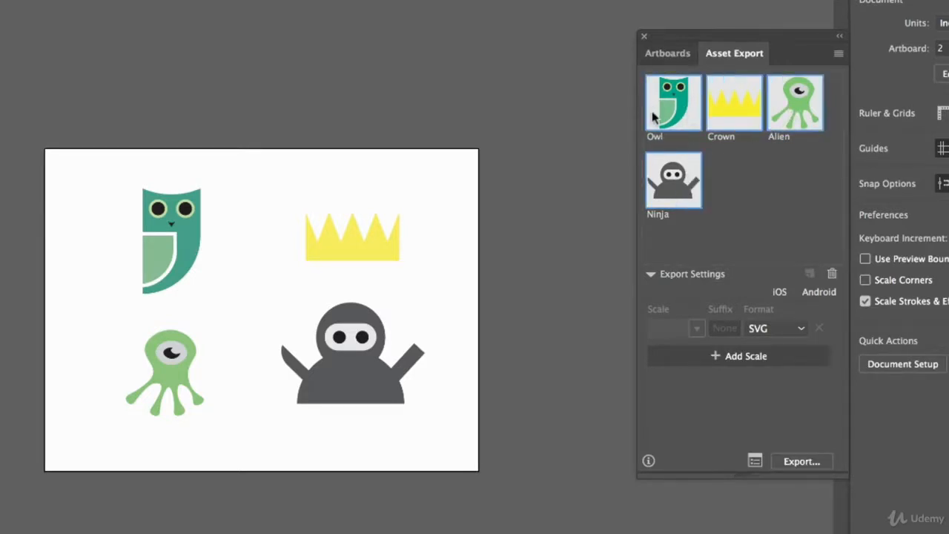
left_click(680, 119)
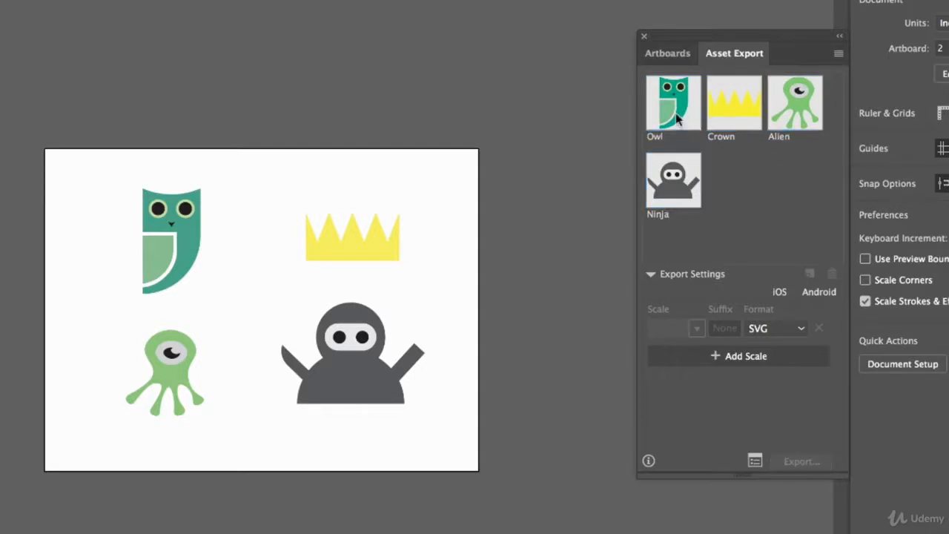
left_click(685, 193, "shift")
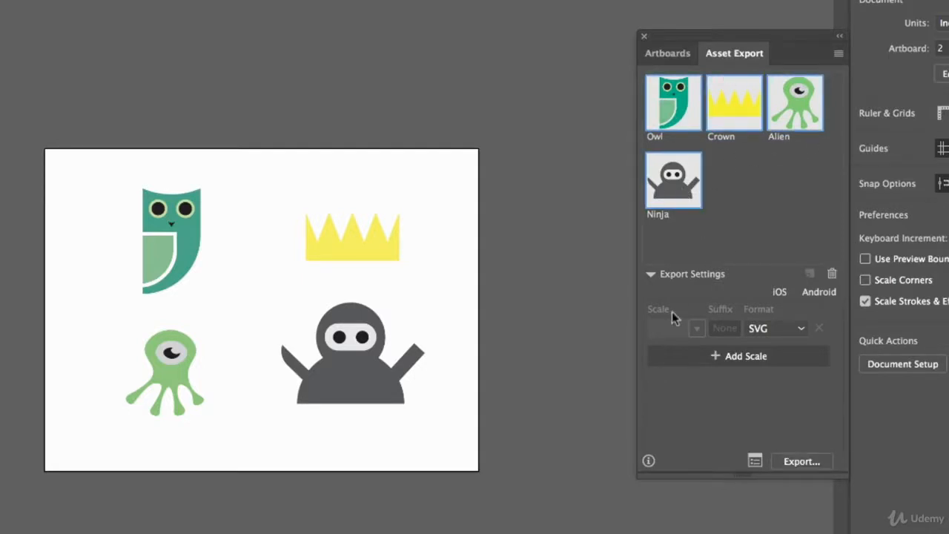
- Set the assets' export format to PNG at 1x and add a second output in SVG format
left_click(797, 330)
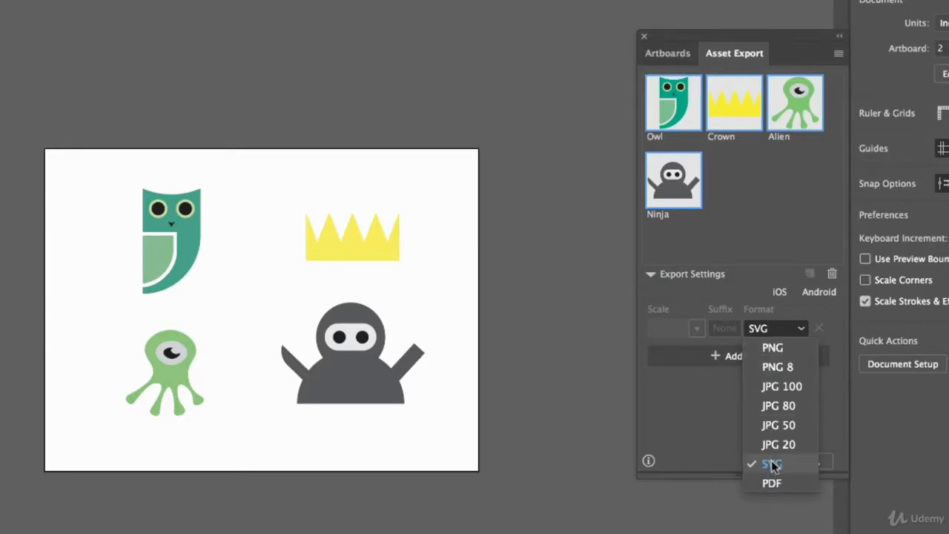
left_click(771, 348)
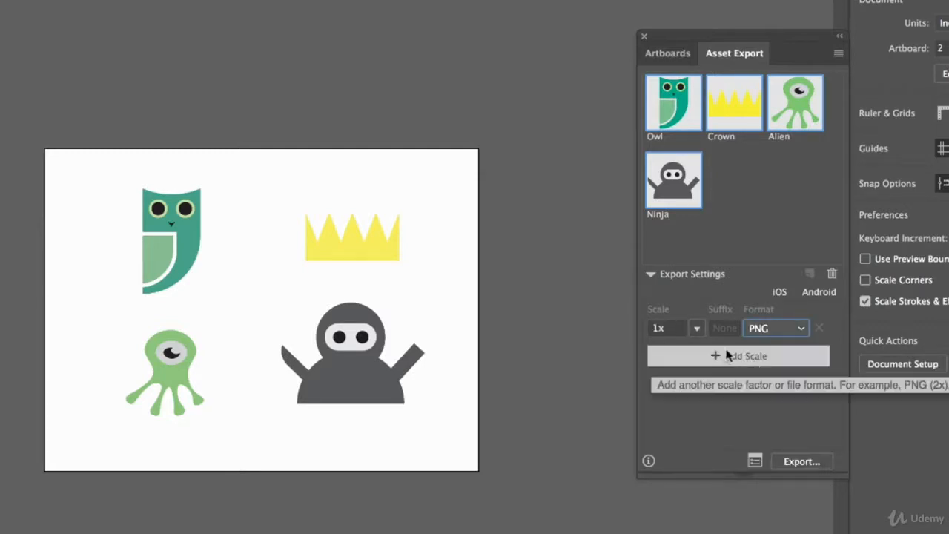
left_click(751, 363)
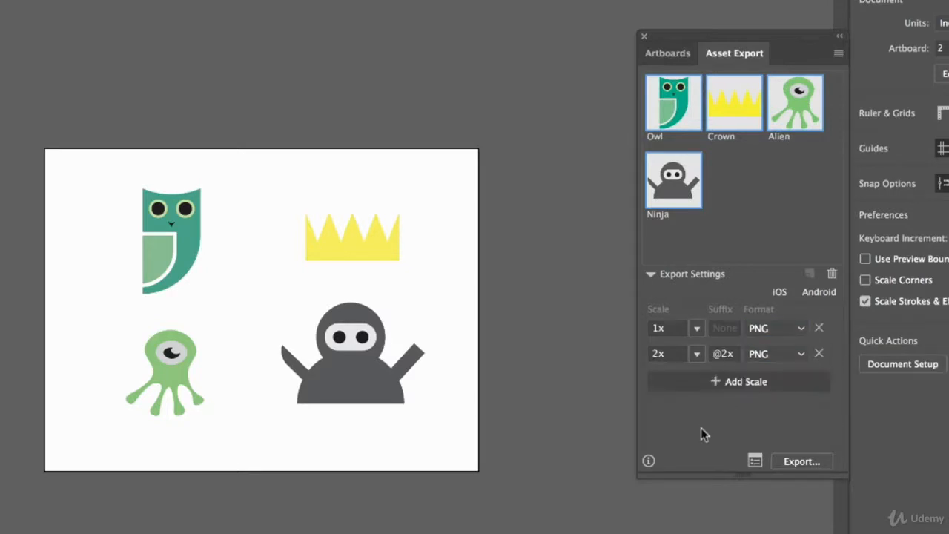
left_click(789, 354)
left_click(785, 493)
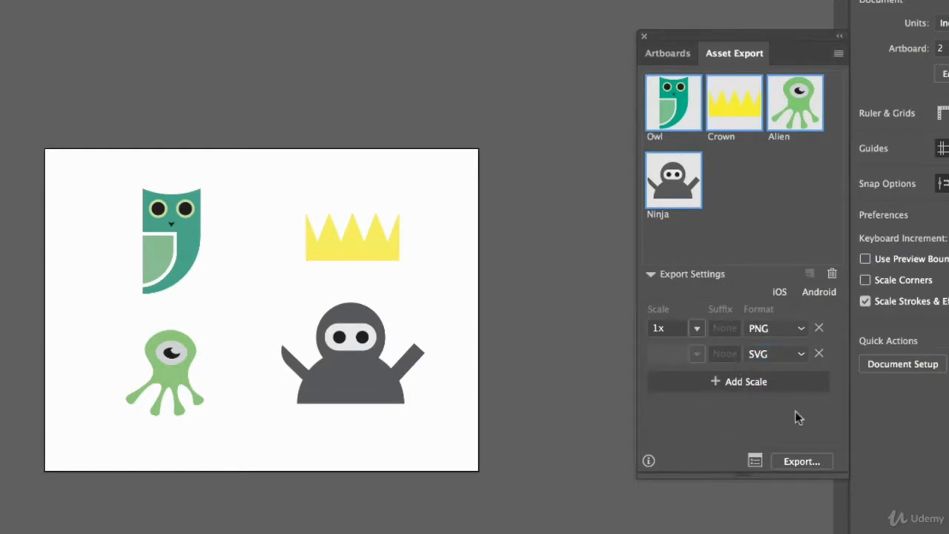
- Start exporting the selected assets and browse to the Illustrator Class Files folder on the Desktop as the destination
left_click(799, 467)
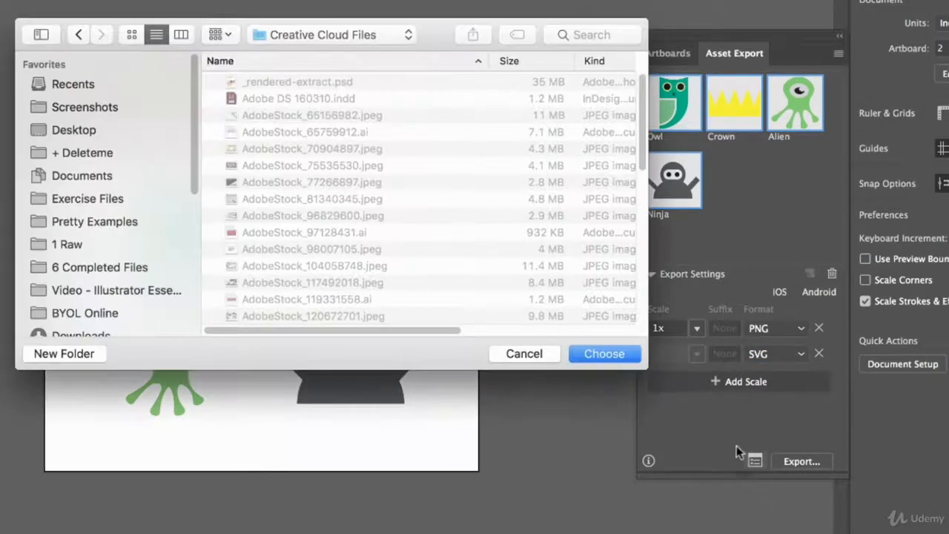
left_click(88, 86)
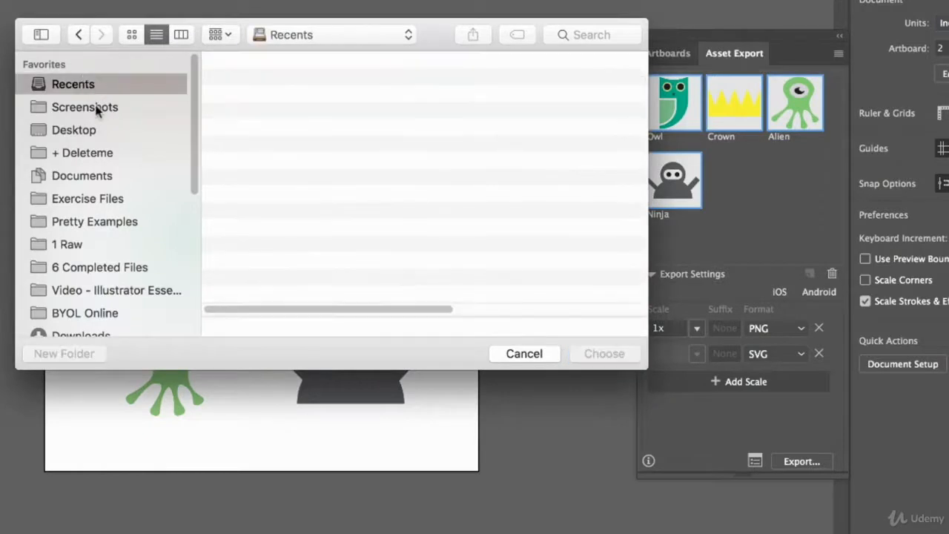
left_click(97, 108)
left_click(84, 130)
double_click(288, 85)
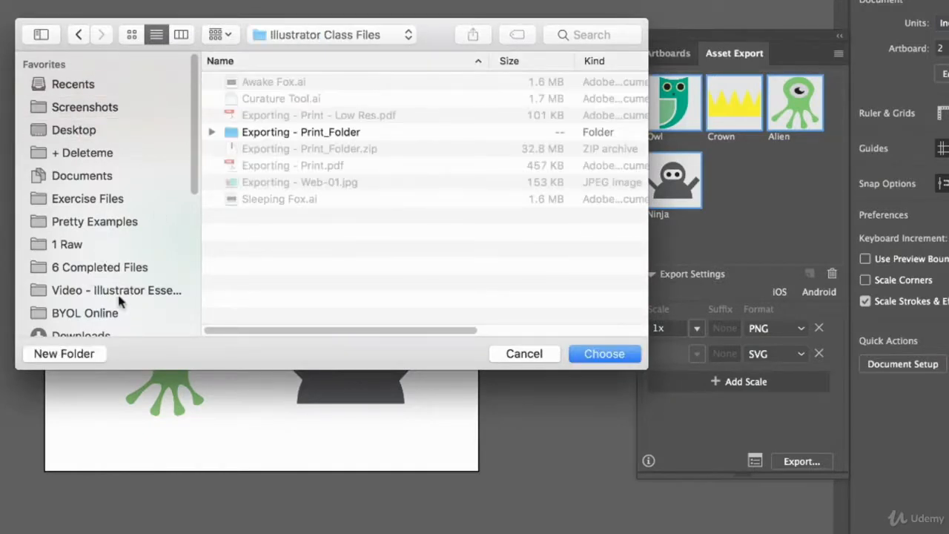
- Create a folder named Web Export inside Illustrator Class Files and export the assets into it
left_click(78, 353)
type("Web E")
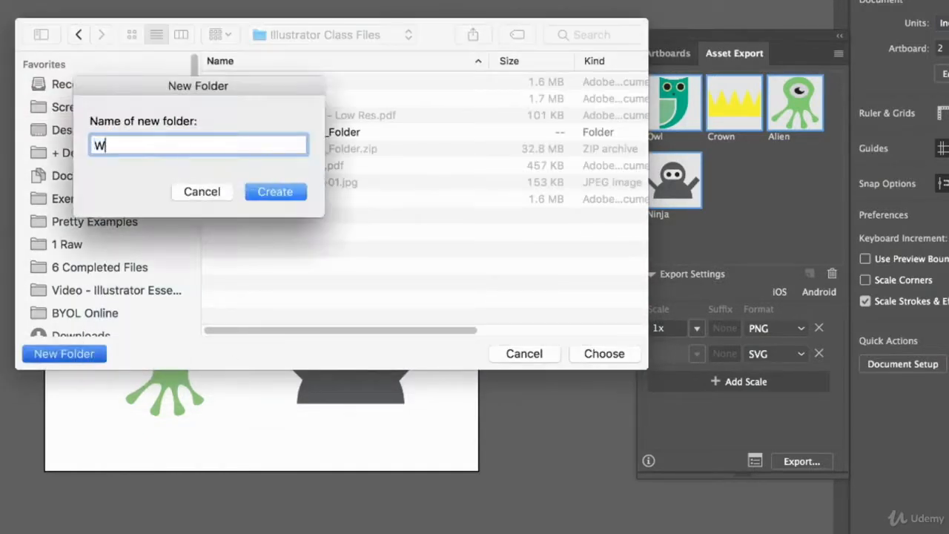
type("xport")
key("Return")
left_click(632, 355)
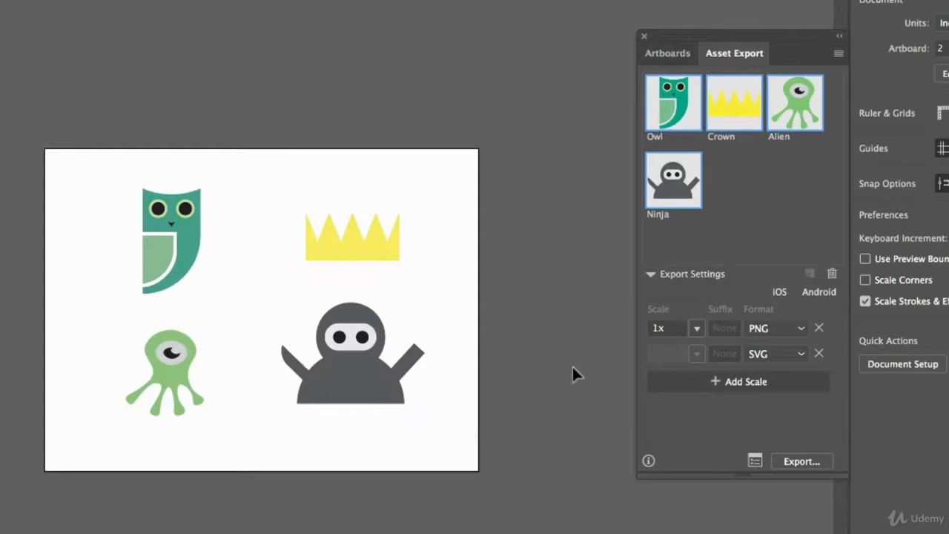
- Switch to Finder, open the Web Export folder and show its files as icons
key("super+Tab")
left_click(343, 311)
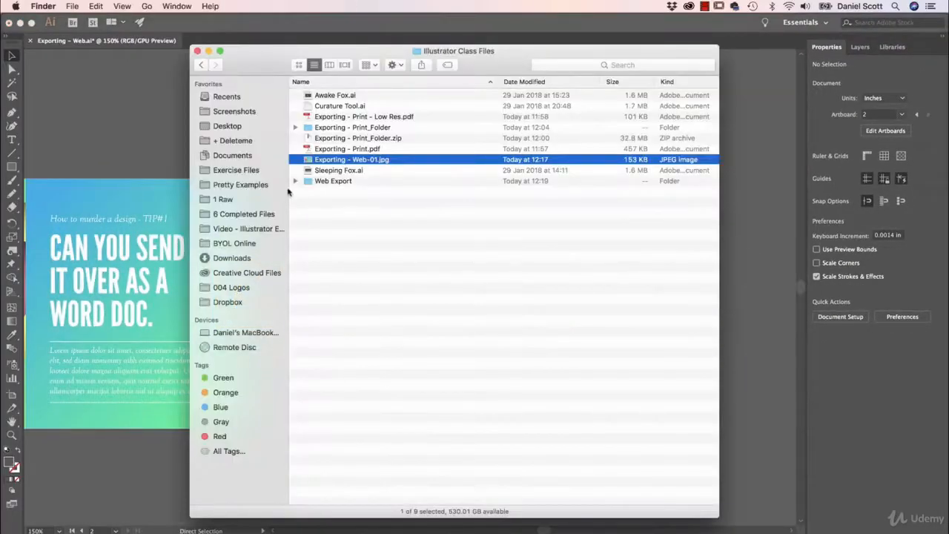
double_click(320, 182)
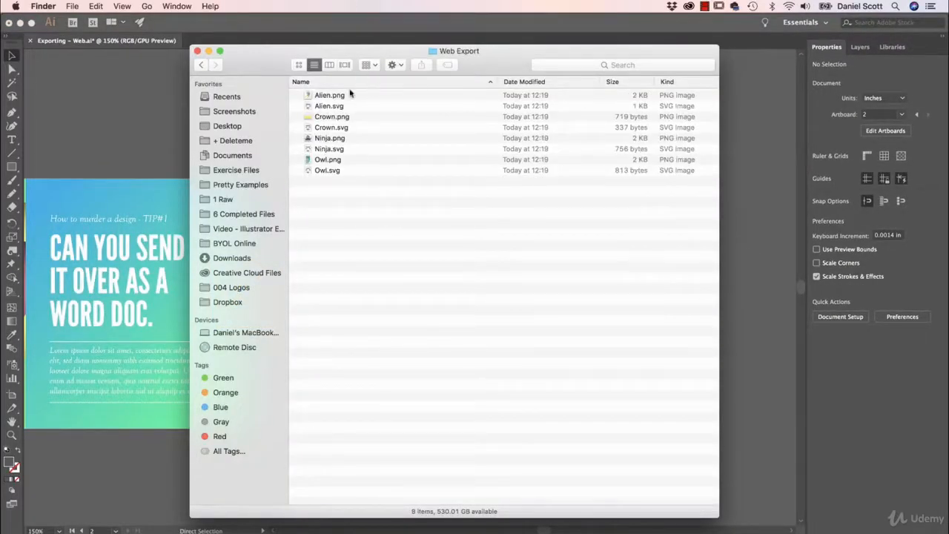
left_click(299, 66)
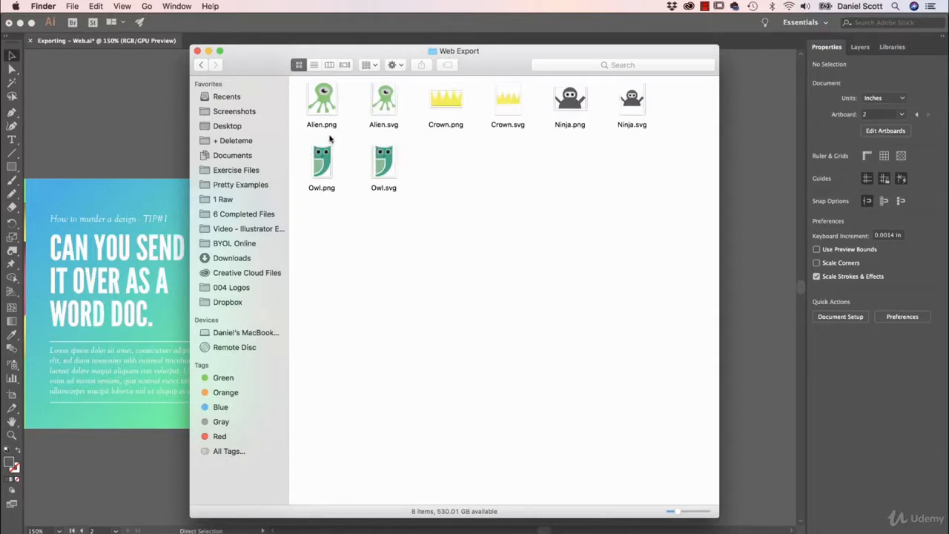
- Examine the exported PNG and SVG files of the alien, crown, ninja and owl in the Web Export folder
left_click(323, 107)
left_click(373, 127, "super")
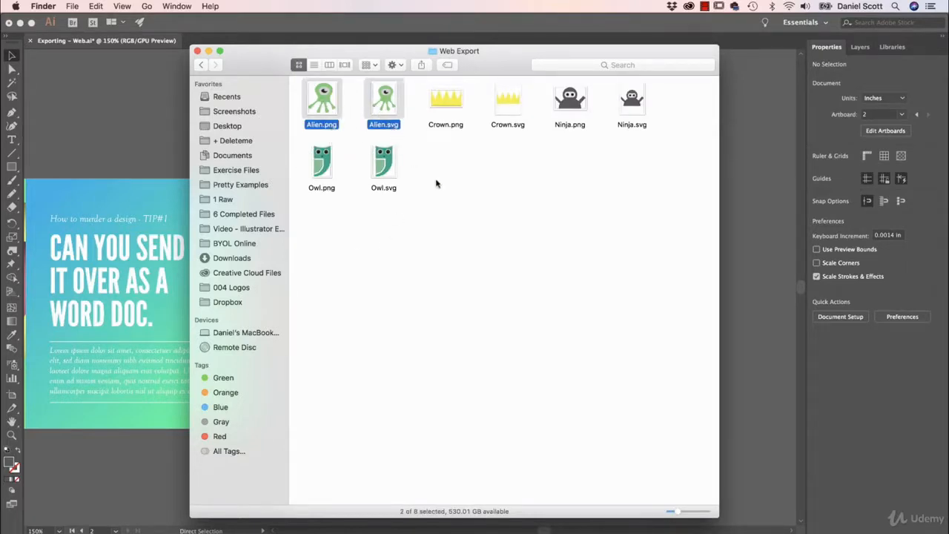
left_click(444, 208)
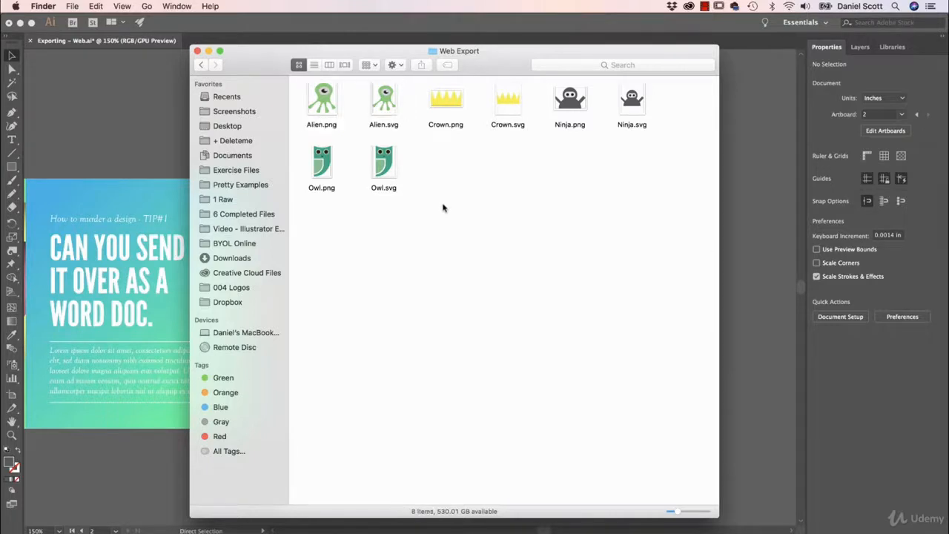
left_click(443, 113)
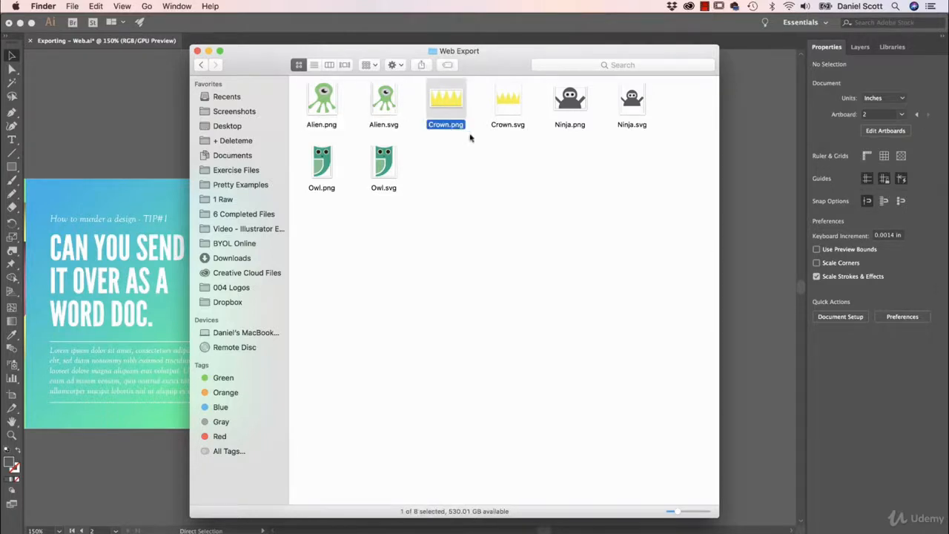
left_click(569, 113)
left_click(322, 172)
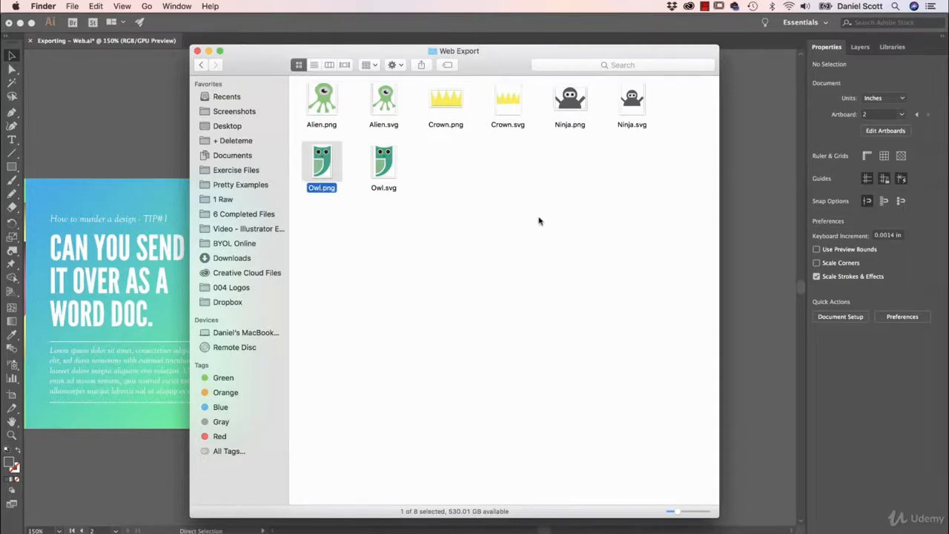
left_click(456, 253)
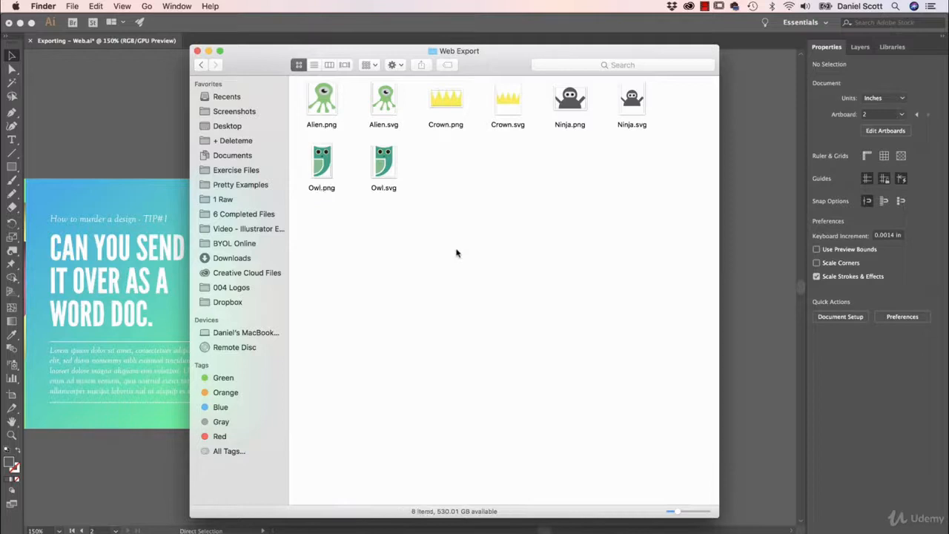